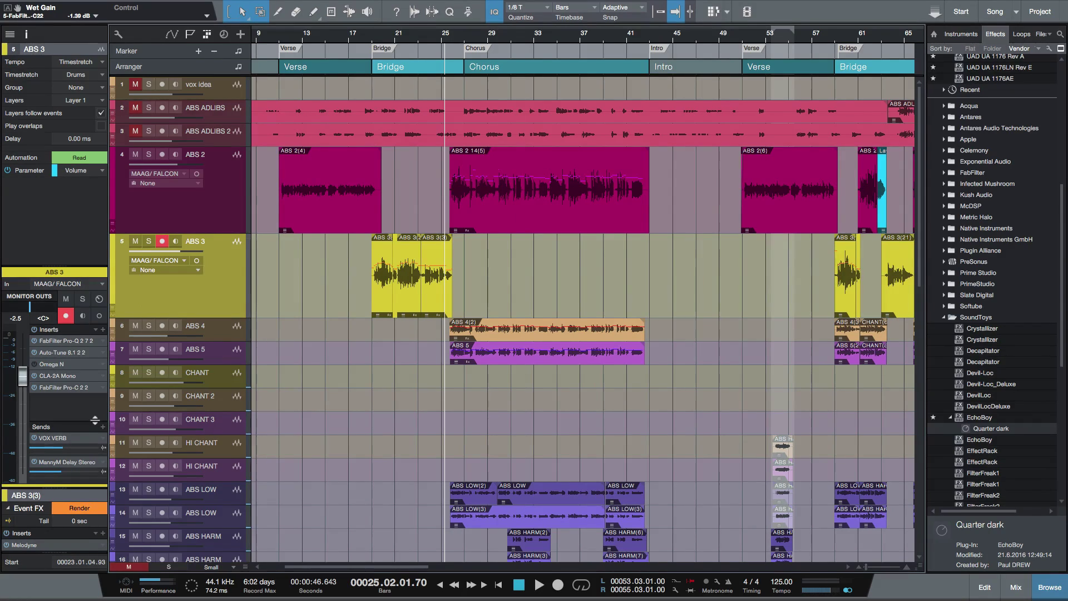
Step: Add EchoBoy as a new FX channel send on ABS 3, then close its plugin window
{"action": "left_click_drag", "start_coordinate": [95, 420], "coordinate": [97, 397]}
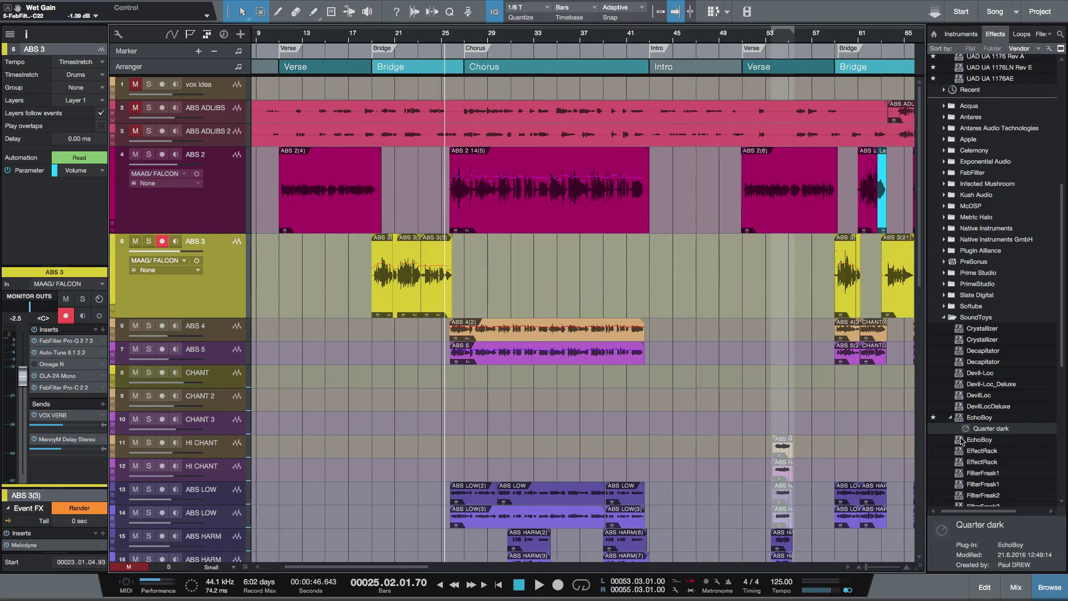
{"action": "double_click", "coordinate": [980, 418]}
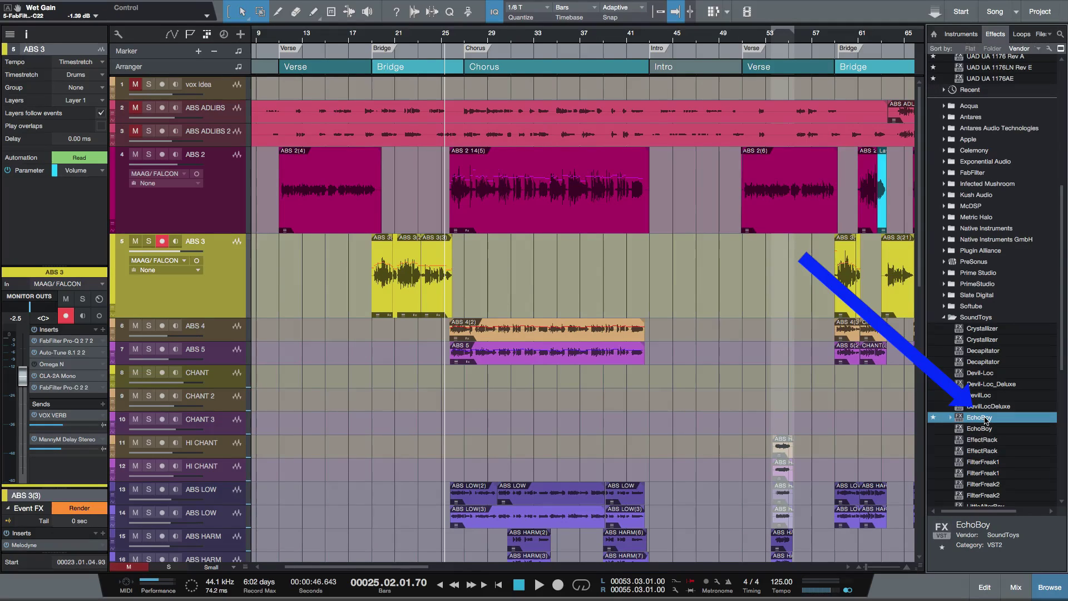
{"action": "left_click_drag", "start_coordinate": [984, 420], "coordinate": [71, 472]}
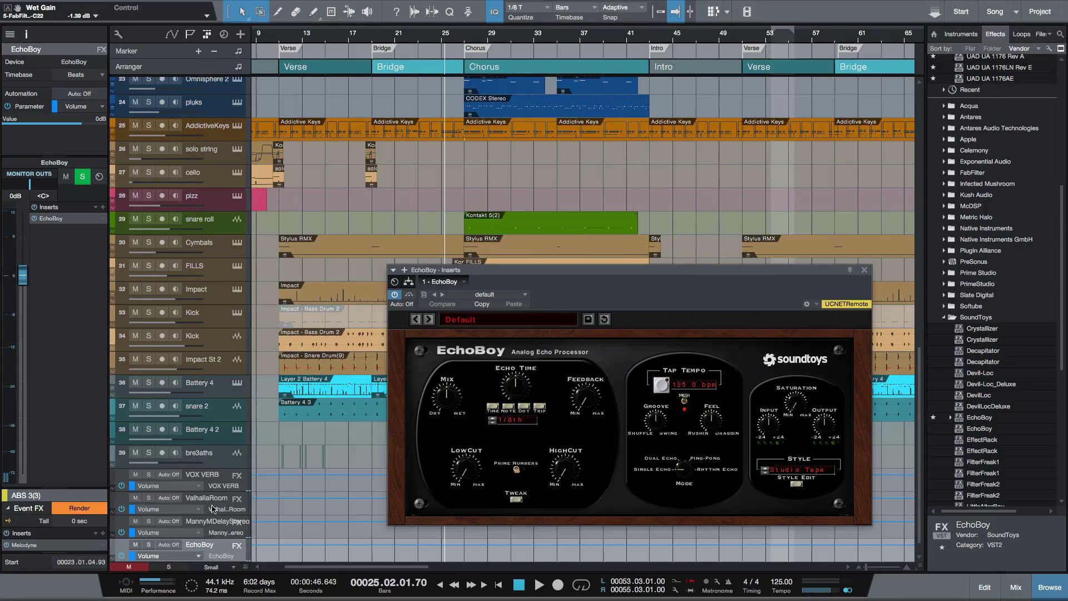
{"action": "scroll", "coordinate": [217, 489], "scroll_direction": "up", "scroll_amount": 9}
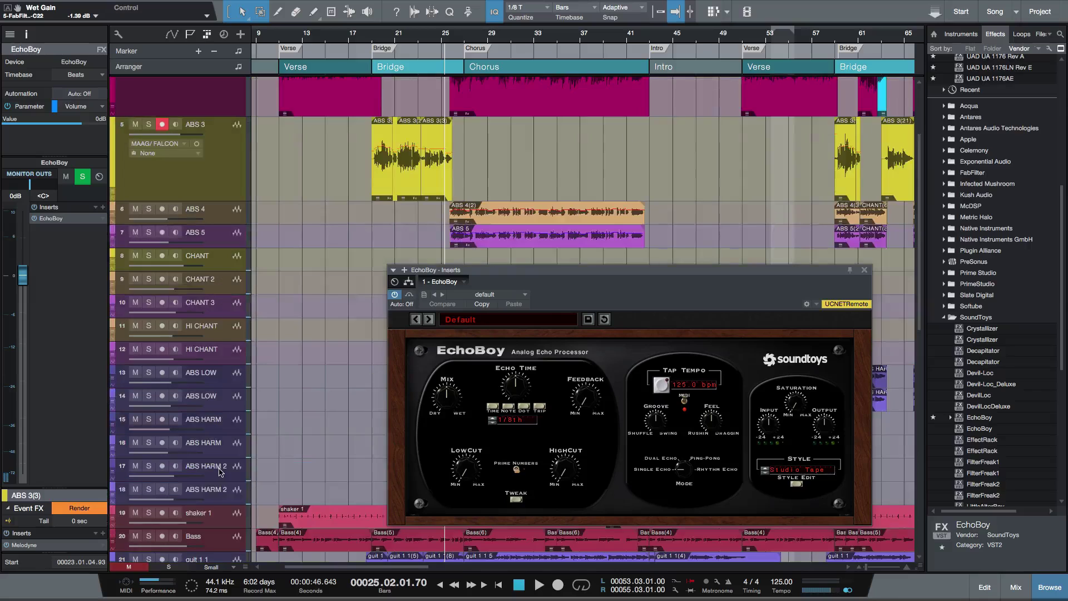
{"action": "left_click", "coordinate": [863, 272]}
Step: Select ABS 3 and lower its EchoBoy send to -15.2
{"action": "scroll", "coordinate": [227, 239], "scroll_direction": "up", "scroll_amount": 2}
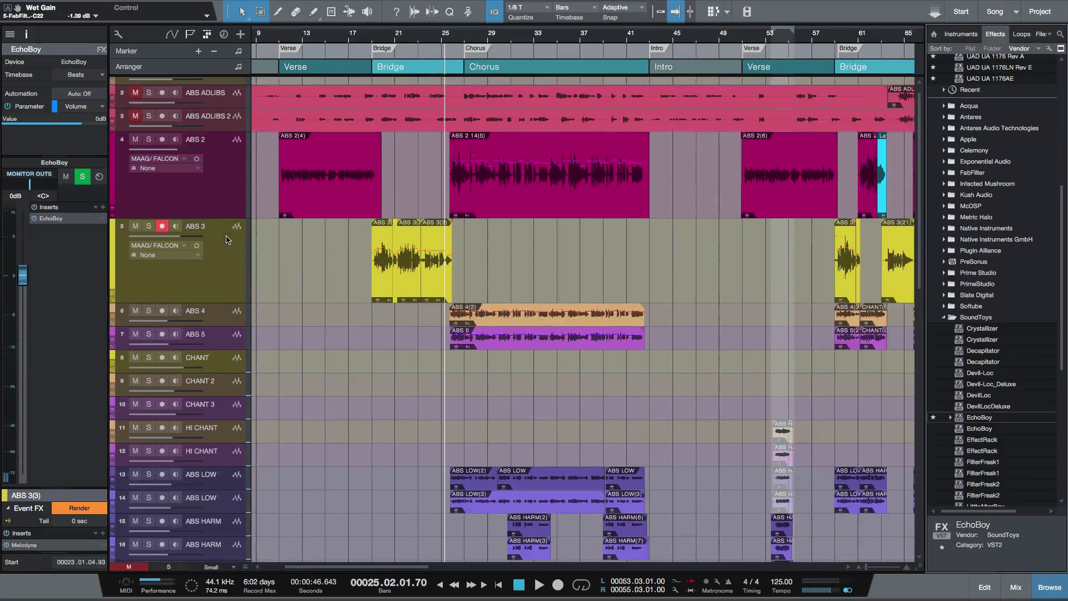
{"action": "left_click", "coordinate": [228, 285]}
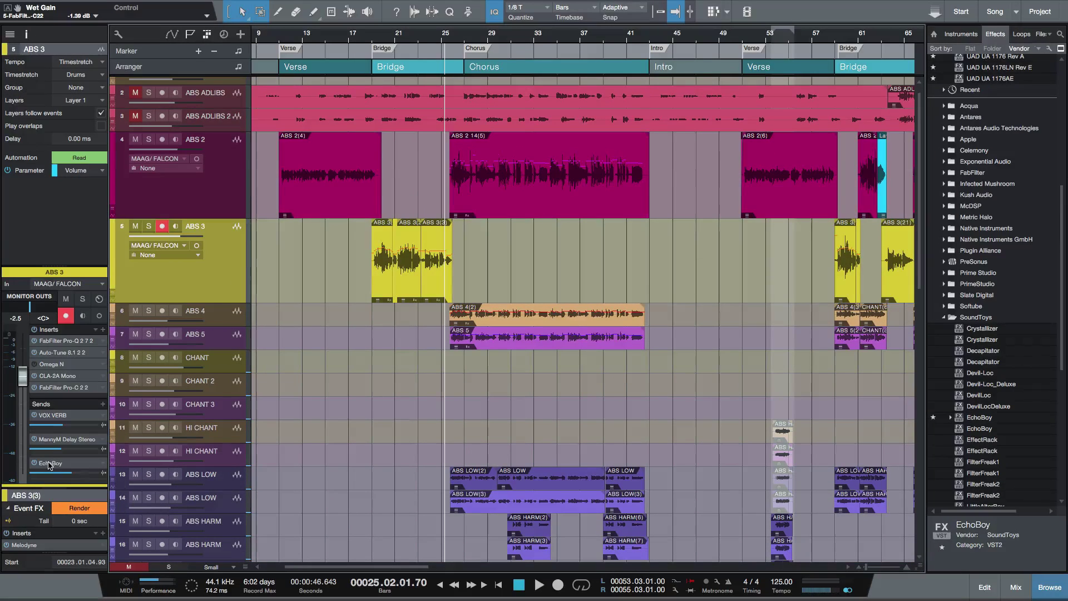
{"action": "left_click_drag", "start_coordinate": [35, 473], "coordinate": [60, 475]}
Step: Set ABS 3's automation mode to Touch and put the playhead at bar 21
{"action": "left_click", "coordinate": [81, 157]}
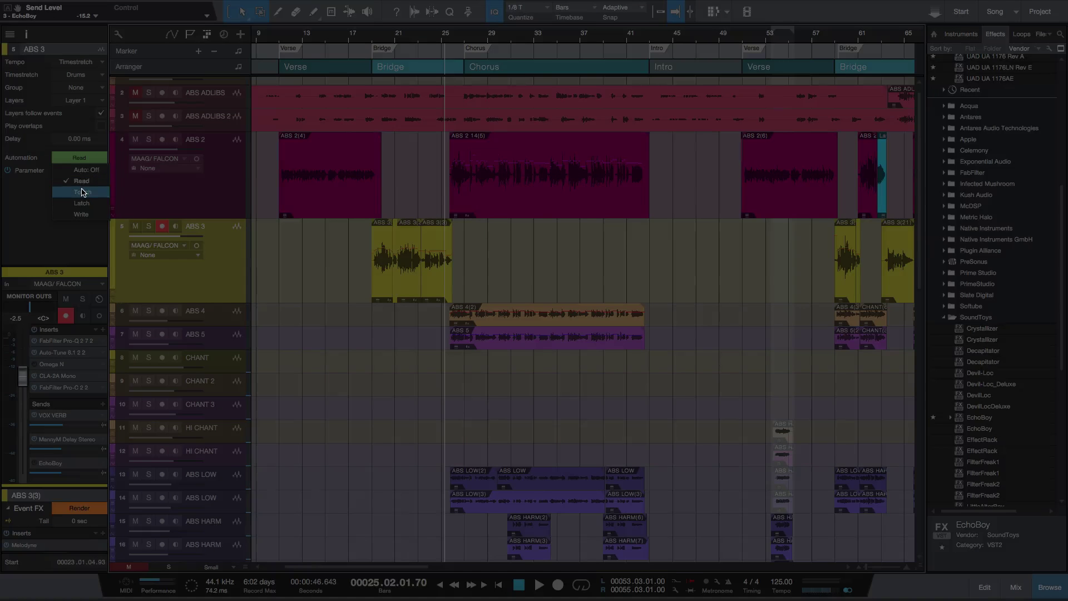
{"action": "left_click", "coordinate": [82, 192]}
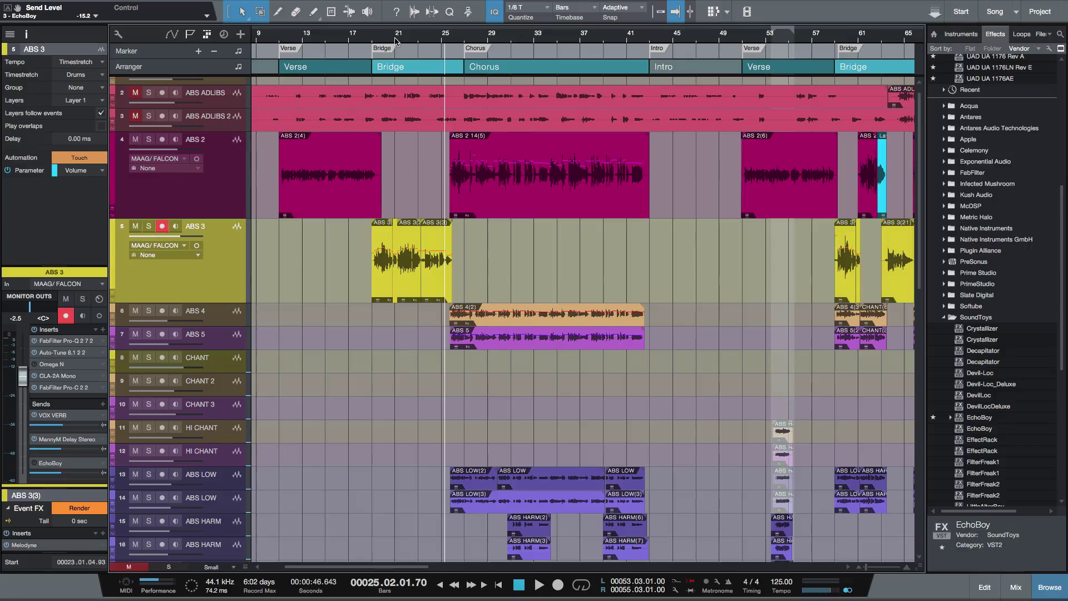
{"action": "left_click", "coordinate": [396, 40]}
Step: Write Send Mute automation on the EchoBoy send during playback from bar 21
{"action": "key", "text": "space"}
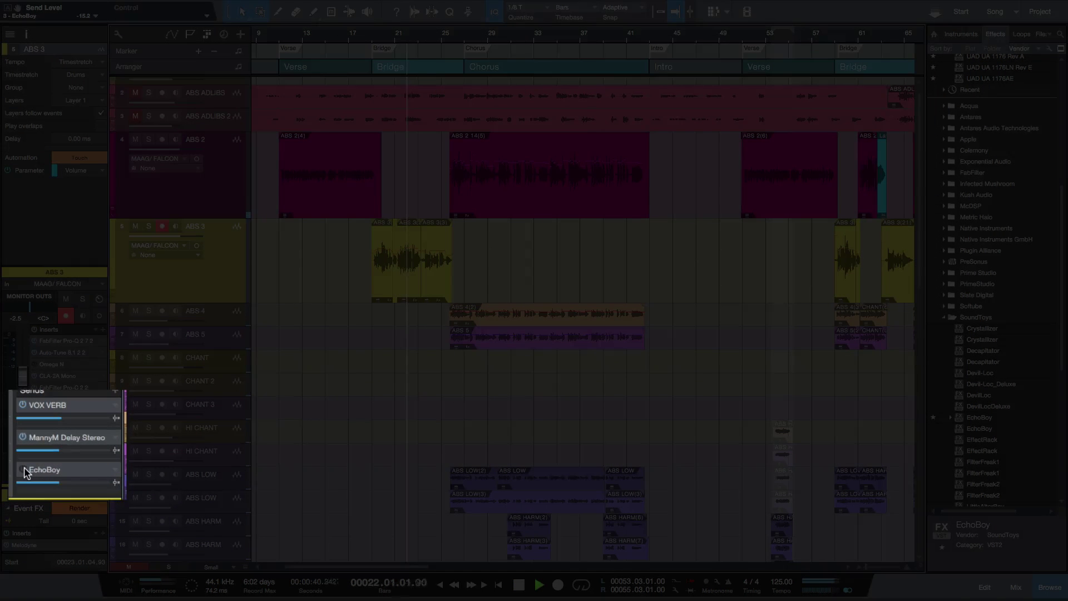
{"action": "left_click", "coordinate": [25, 467]}
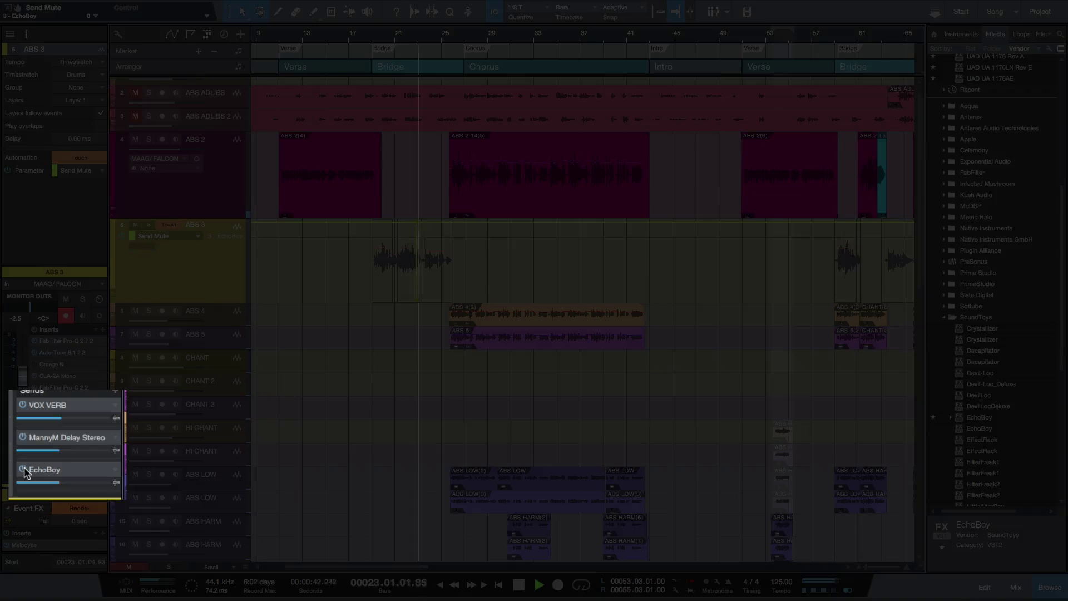
{"action": "key", "text": "space"}
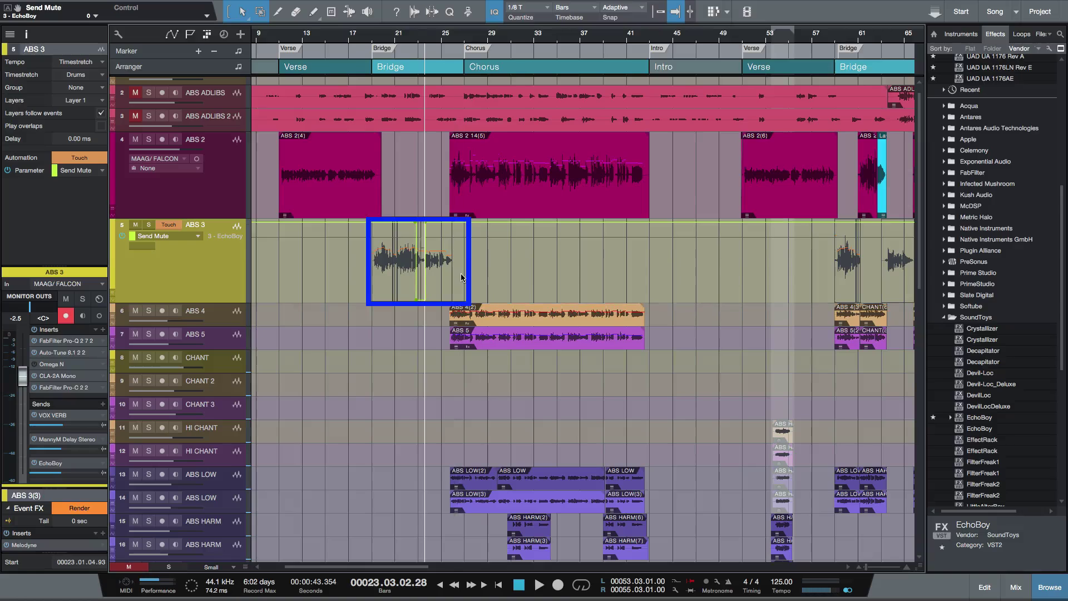
Step: Zoom in on bars 20–34, solo ABS 3 and audition the throw from bar 22
{"action": "key", "text": "e"}
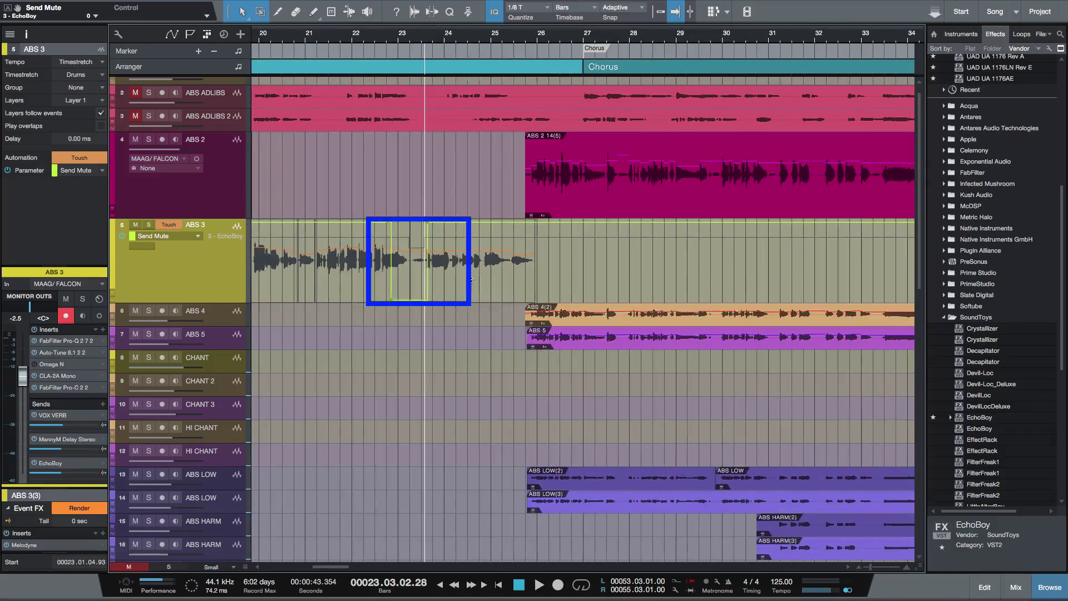
{"action": "left_click", "coordinate": [148, 225]}
{"action": "left_click", "coordinate": [354, 39]}
{"action": "key", "text": "space"}
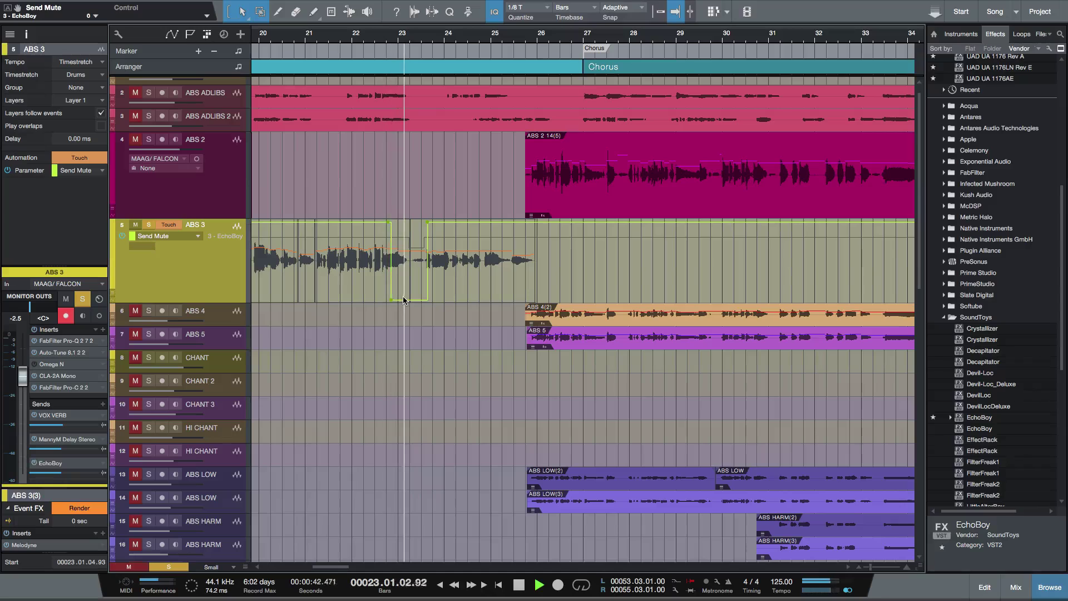
{"action": "key", "text": "space"}
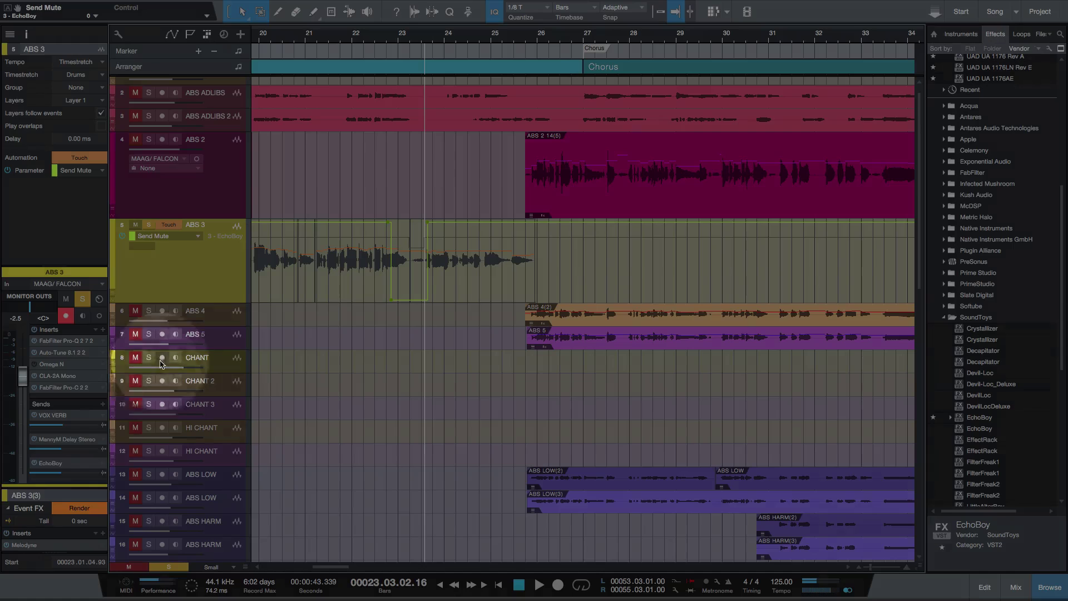
Step: Raise the EchoBoy send to -6.1 and audition from about bar 21.3
{"action": "left_click_drag", "start_coordinate": [66, 472], "coordinate": [71, 473]}
{"action": "left_click", "coordinate": [324, 40]}
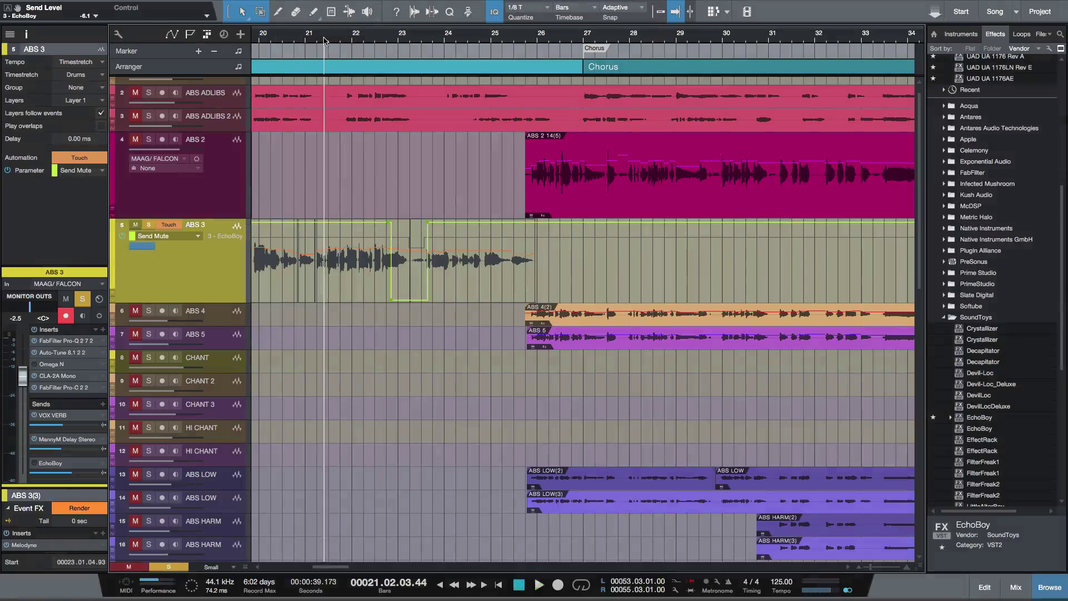
{"action": "key", "text": "space"}
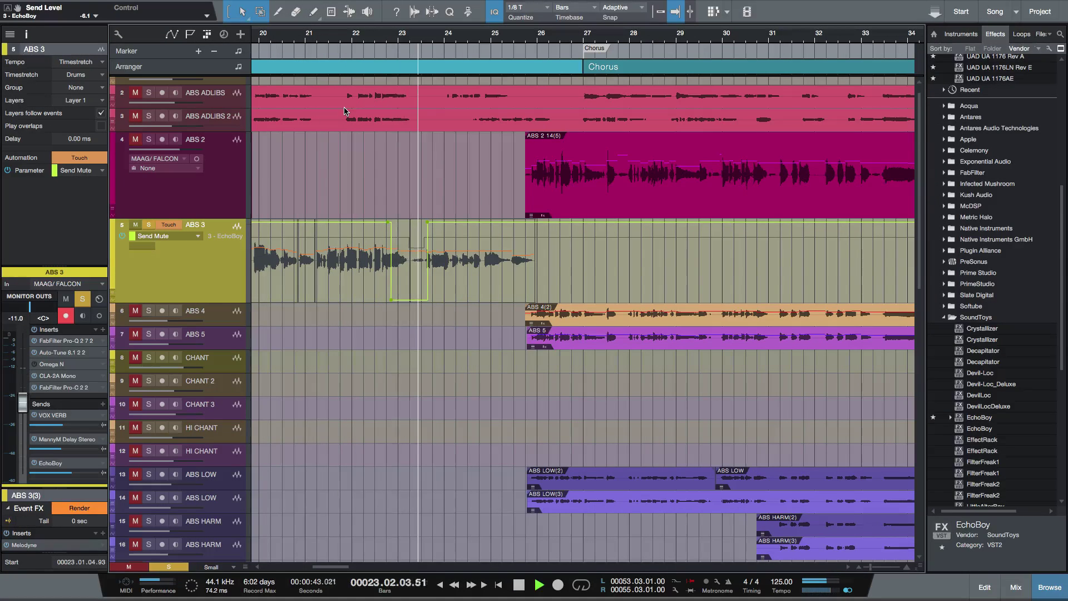
{"action": "key", "text": "space"}
Step: Check the EchoBoy plugin settings, close it, and replay from about bar 22
{"action": "double_click", "coordinate": [54, 464]}
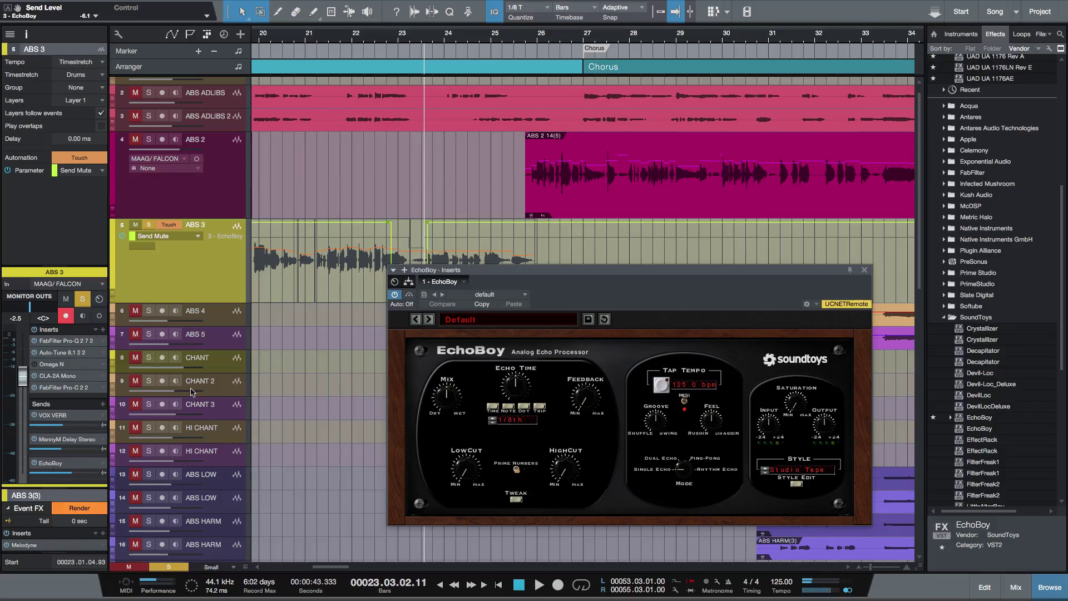
{"action": "left_click", "coordinate": [864, 270]}
{"action": "left_click", "coordinate": [347, 38]}
{"action": "key", "text": "space"}
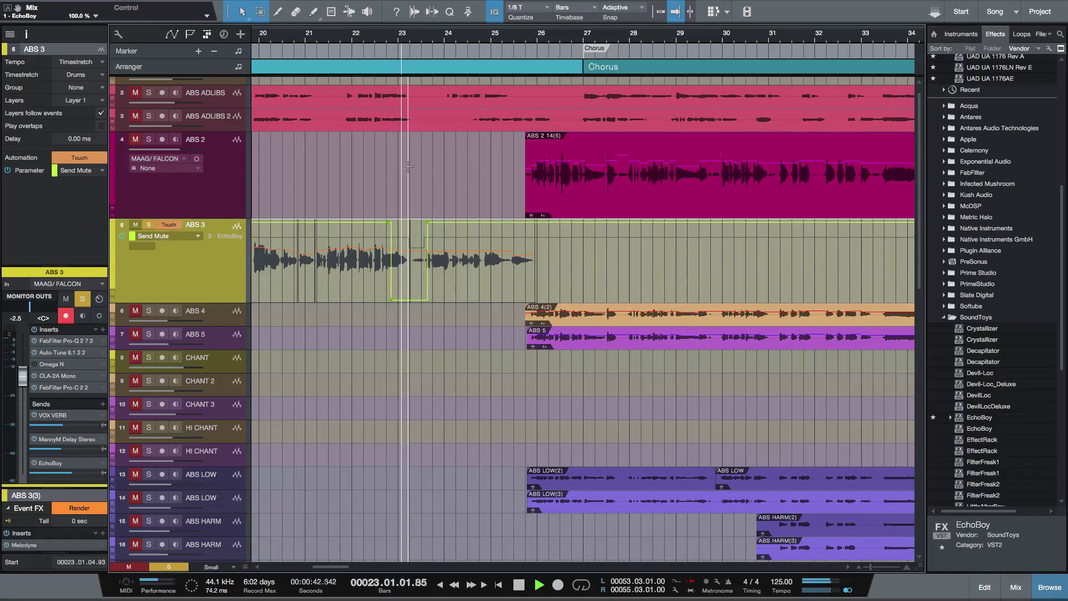
{"action": "key", "text": "space"}
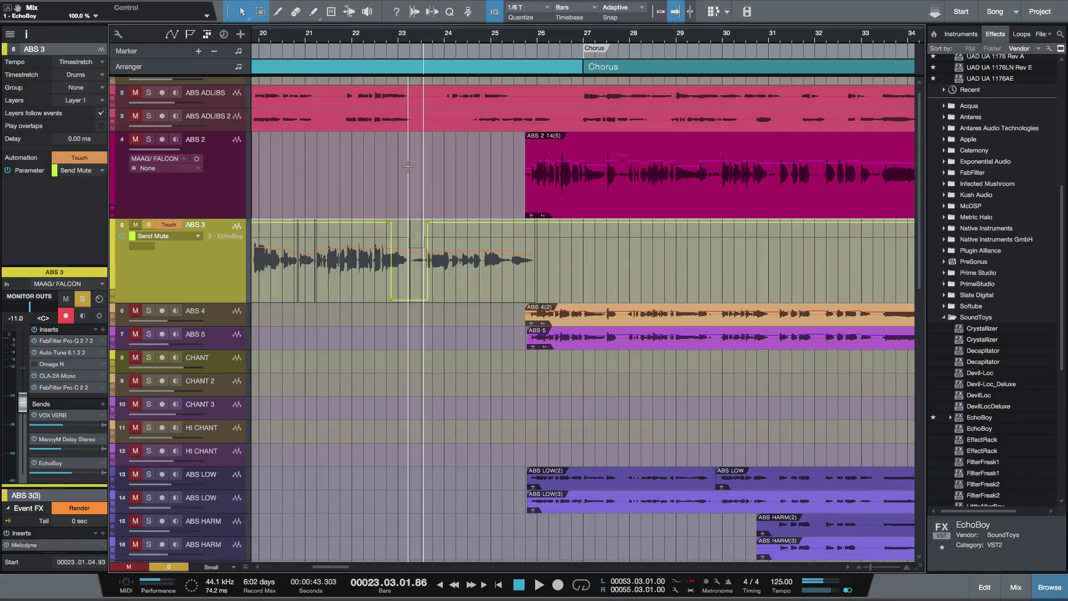
Step: Remove the EchoBoy send from ABS 3 and unsolo the track
{"action": "right_click", "coordinate": [103, 463]}
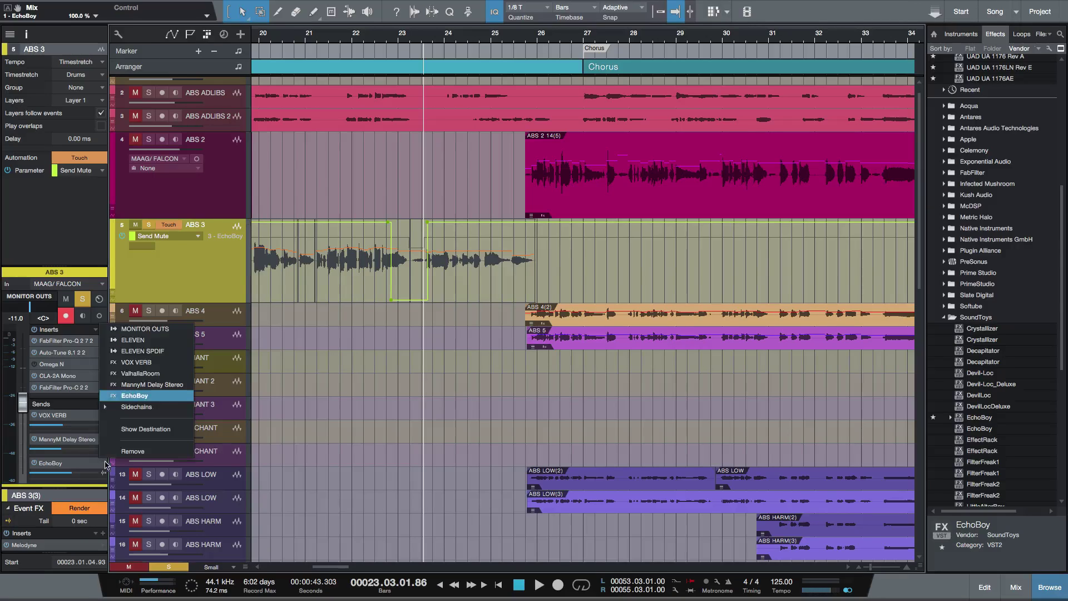
{"action": "left_click", "coordinate": [135, 452]}
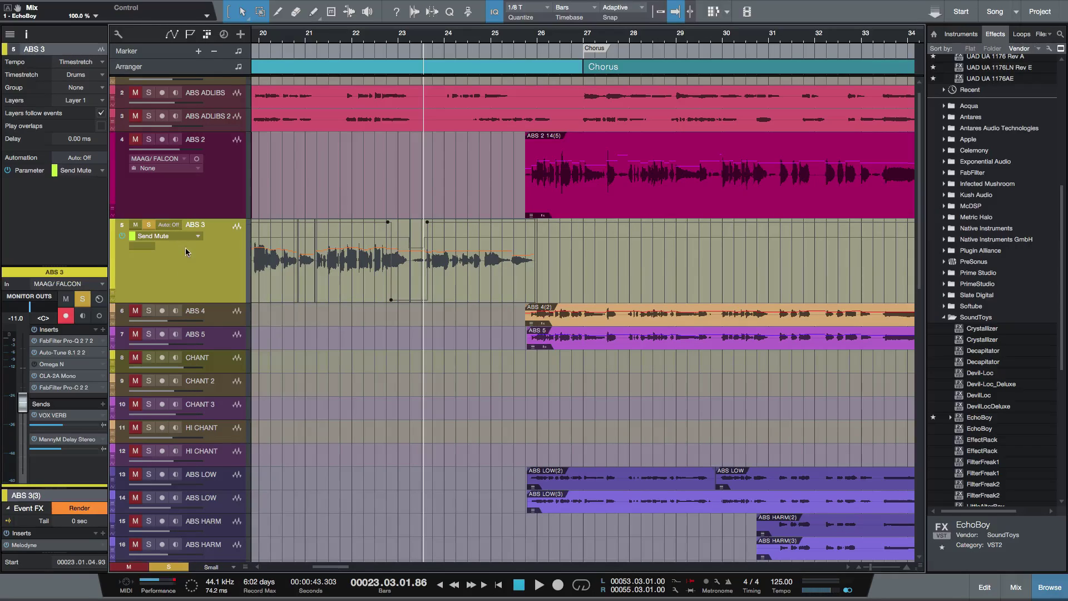
{"action": "left_click", "coordinate": [148, 224]}
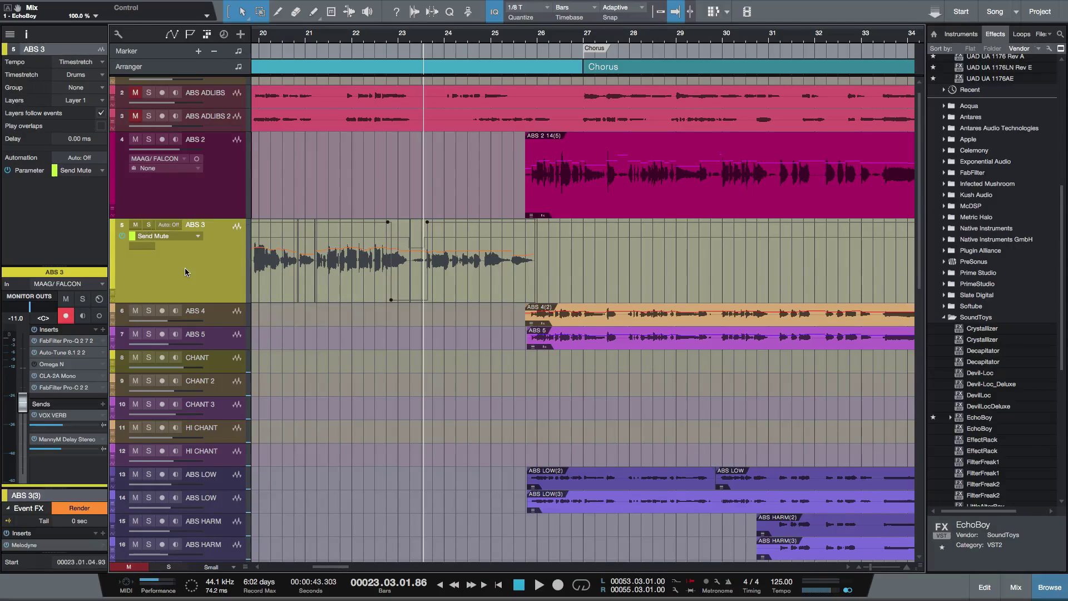
Step: Show all automation lanes and bring EchoBoy from the browser over ABS 3
{"action": "key", "text": "a"}
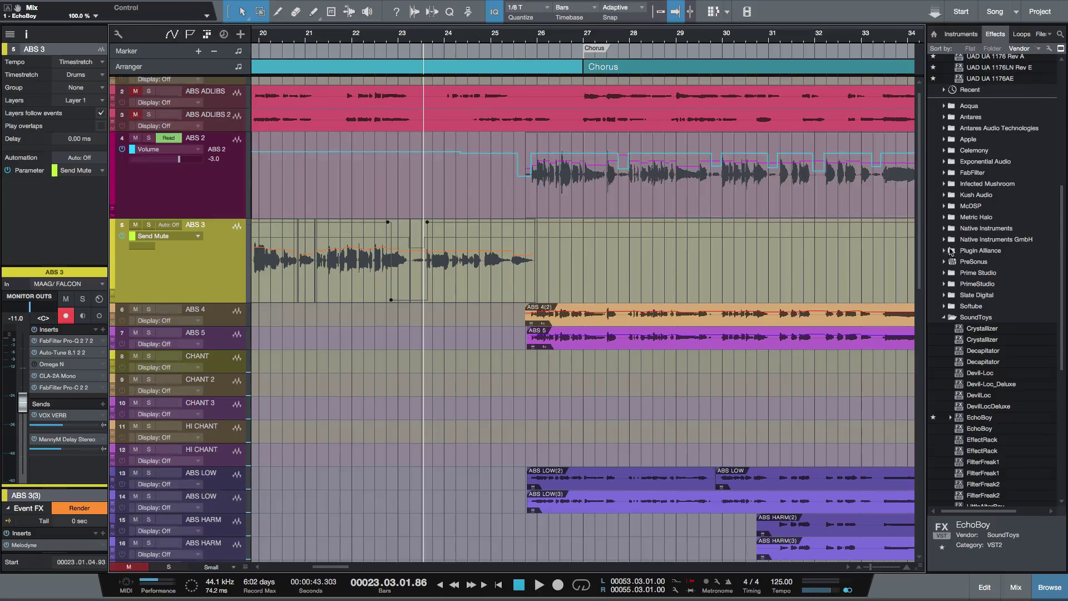
{"action": "left_click", "coordinate": [980, 417]}
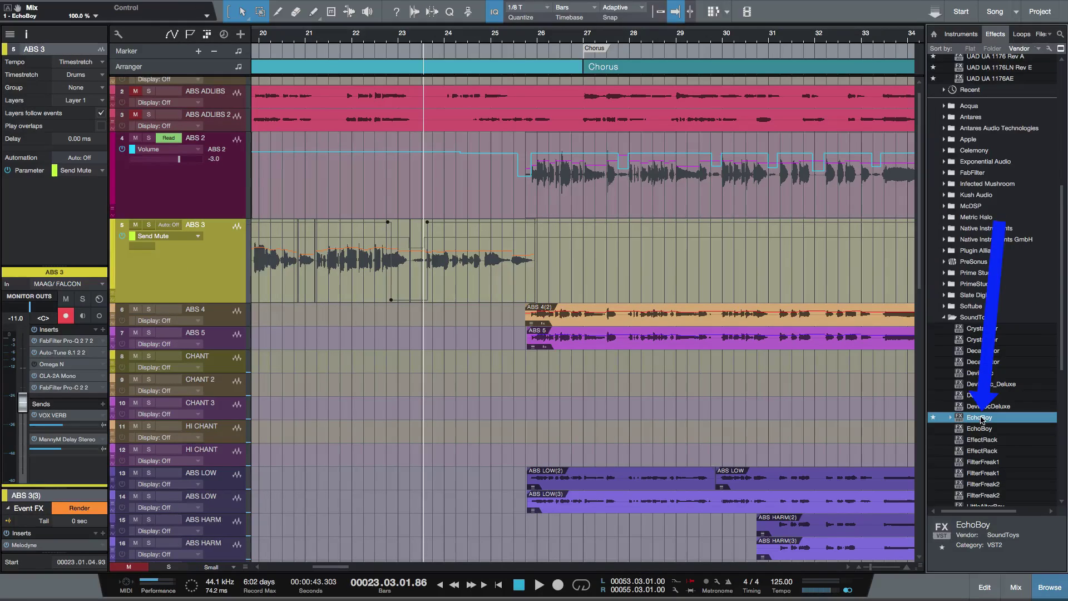
{"action": "mouse_move", "coordinate": [980, 420]}
{"action": "left_mouse_down"}
{"action": "mouse_move", "coordinate": [400, 281]}
{"action": "mouse_move", "coordinate": [1058, 394]}
{"action": "mouse_move", "coordinate": [989, 427]}
{"action": "mouse_move", "coordinate": [986, 418]}
{"action": "left_mouse_up"}
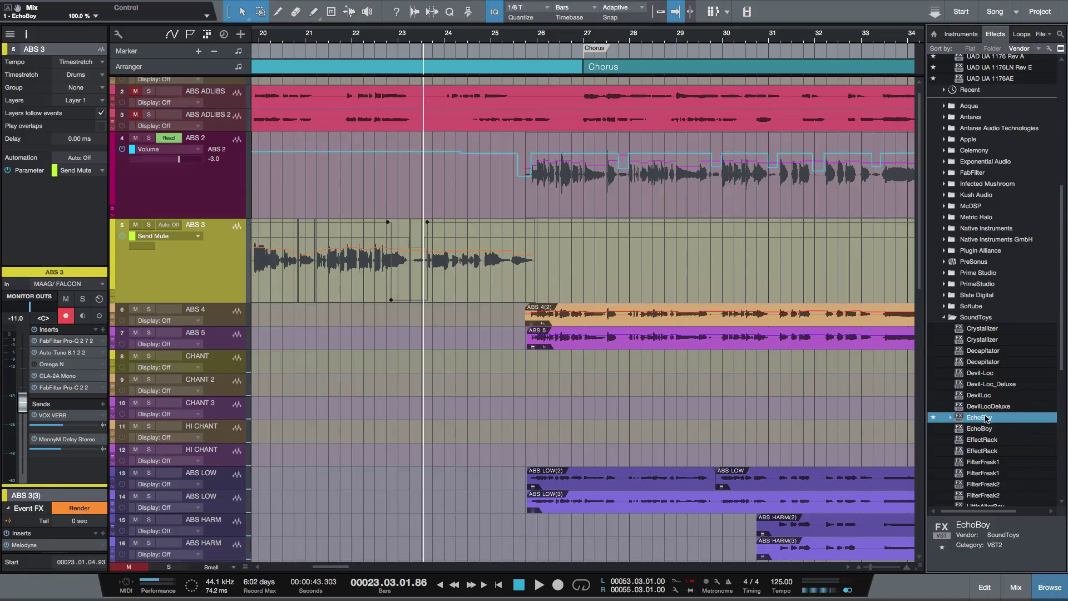
Step: Hide automation, zoom in on bars 21–24 and audition the phrase from bar 21.3
{"action": "left_click", "coordinate": [171, 34]}
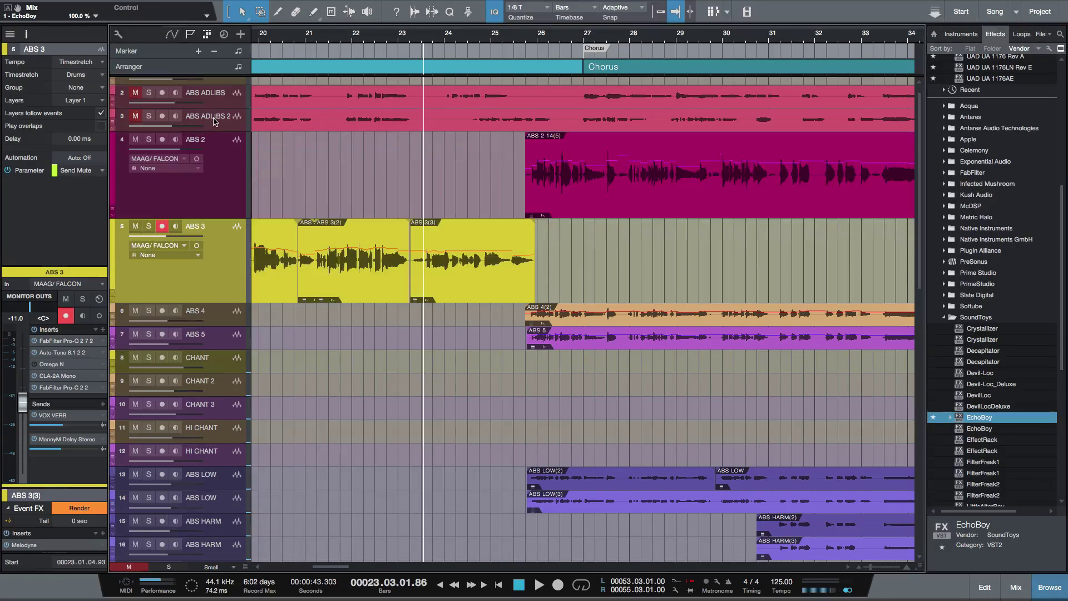
{"action": "key", "text": "e"}
{"action": "key", "text": "e"}
{"action": "key", "text": "e"}
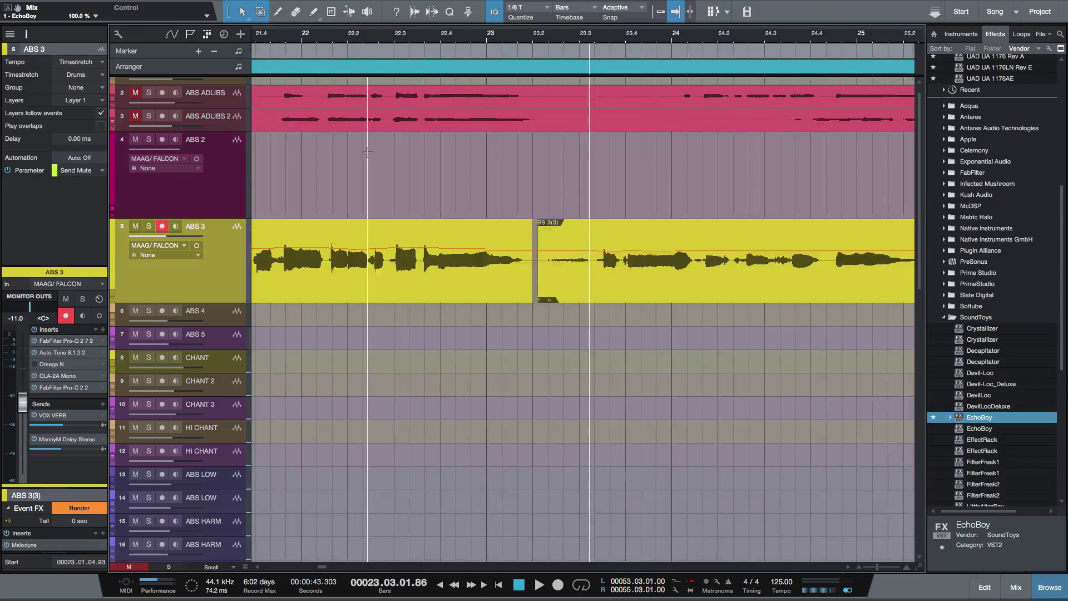
{"action": "left_click", "coordinate": [307, 38]}
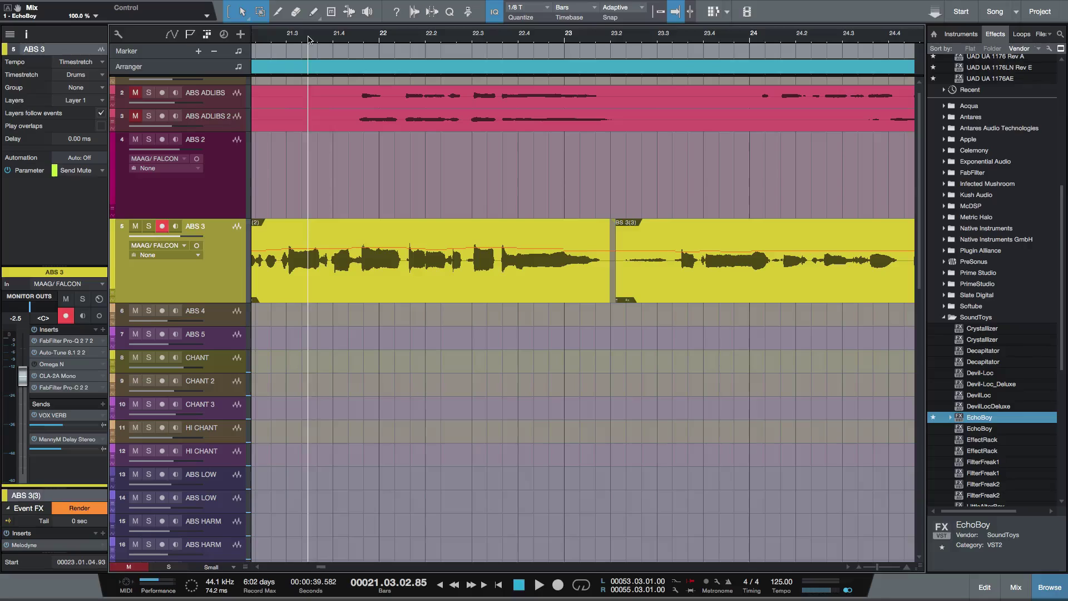
{"action": "key", "text": "space"}
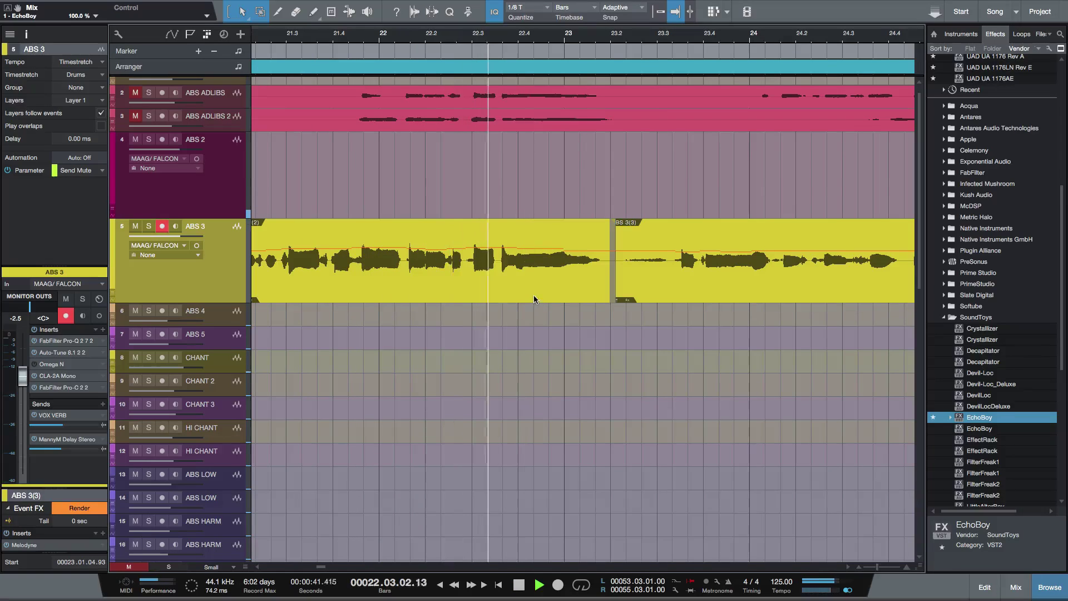
{"action": "key", "text": "space"}
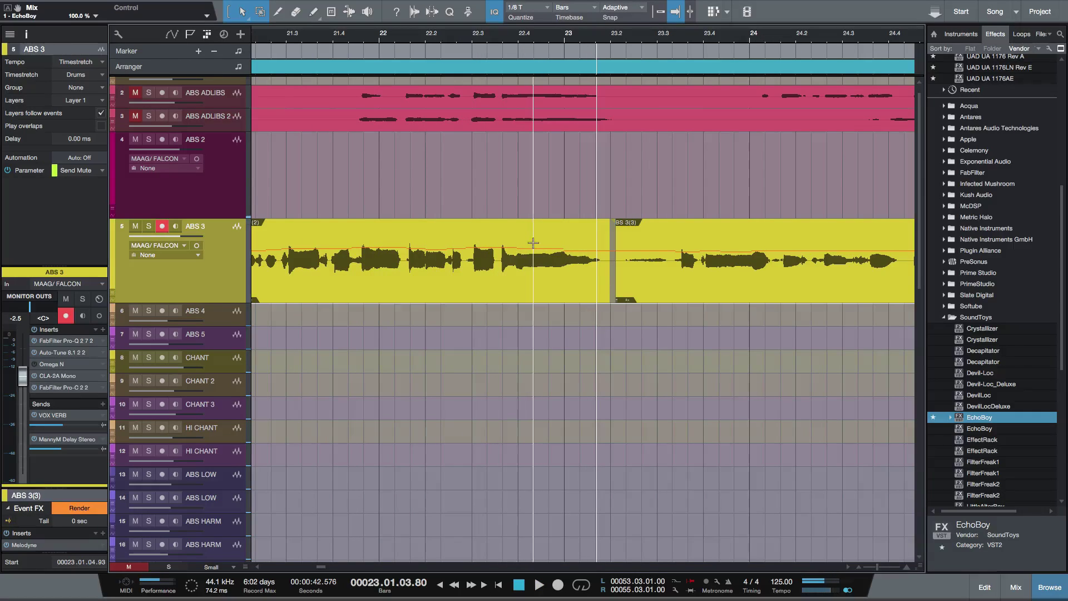
Step: Split ABS 3 from bar 22.4 to 23.2 into its own event, then deselect
{"action": "left_click_drag", "start_coordinate": [541, 247], "coordinate": [613, 253]}
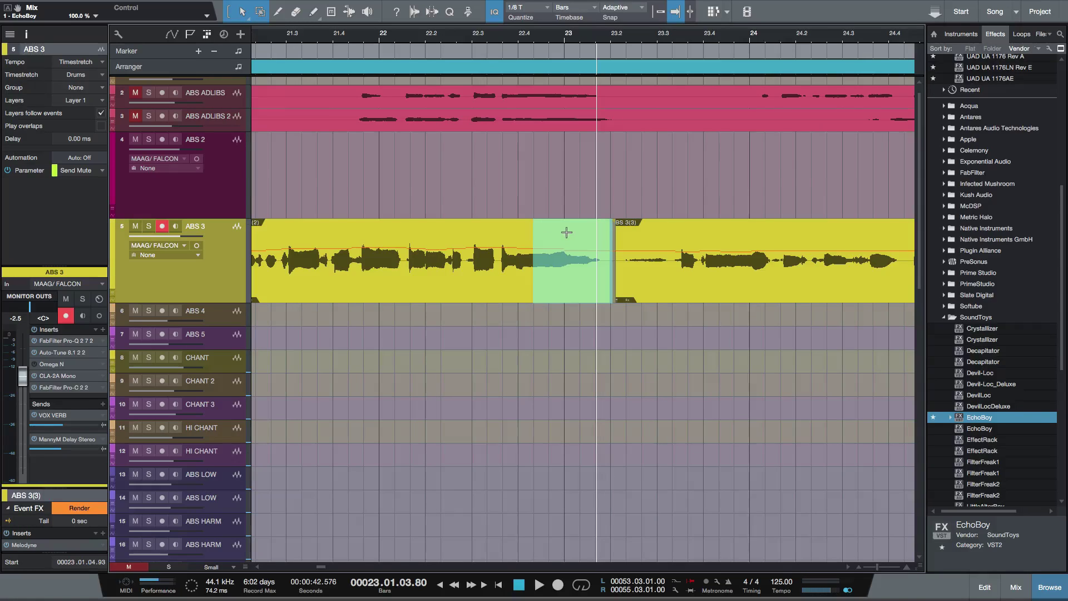
{"action": "left_click", "coordinate": [567, 233]}
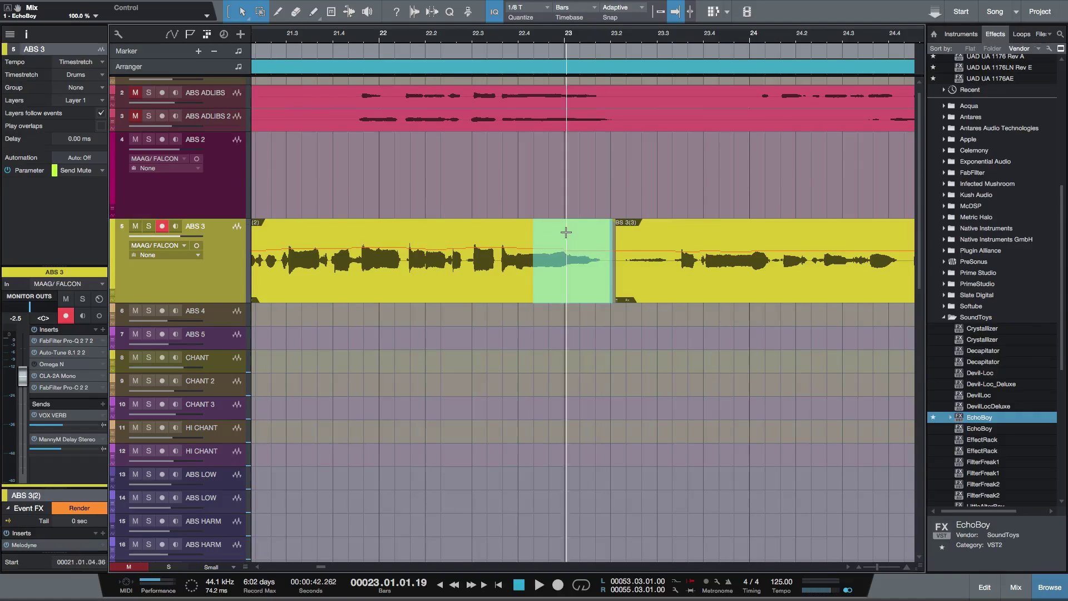
{"action": "left_click", "coordinate": [502, 155]}
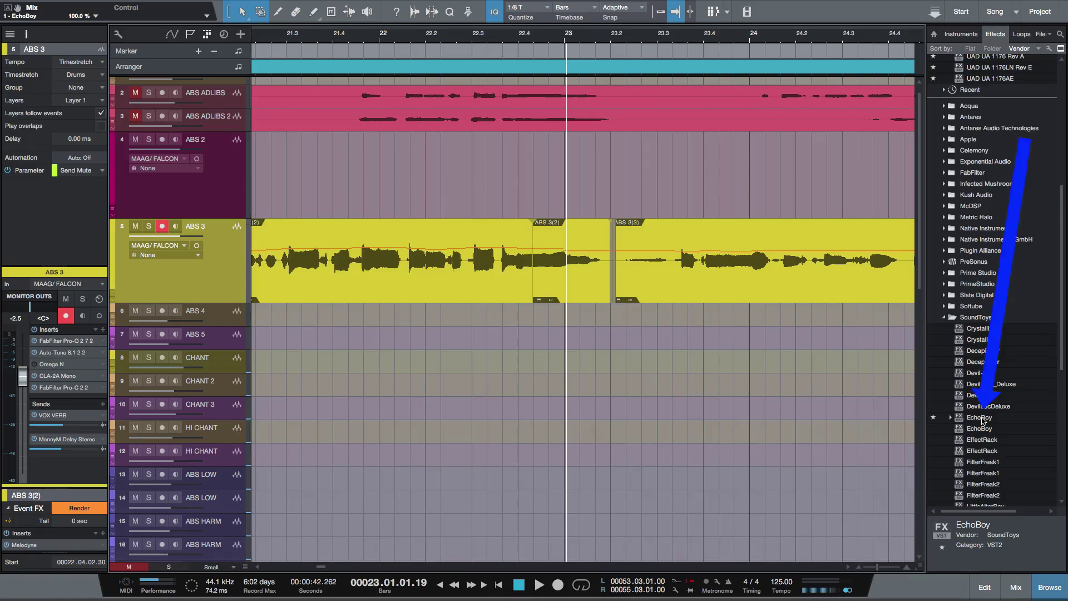
Step: Drop EchoBoy's Quarter dark preset onto event ABS 3(2) as an event effect
{"action": "left_click", "coordinate": [950, 418]}
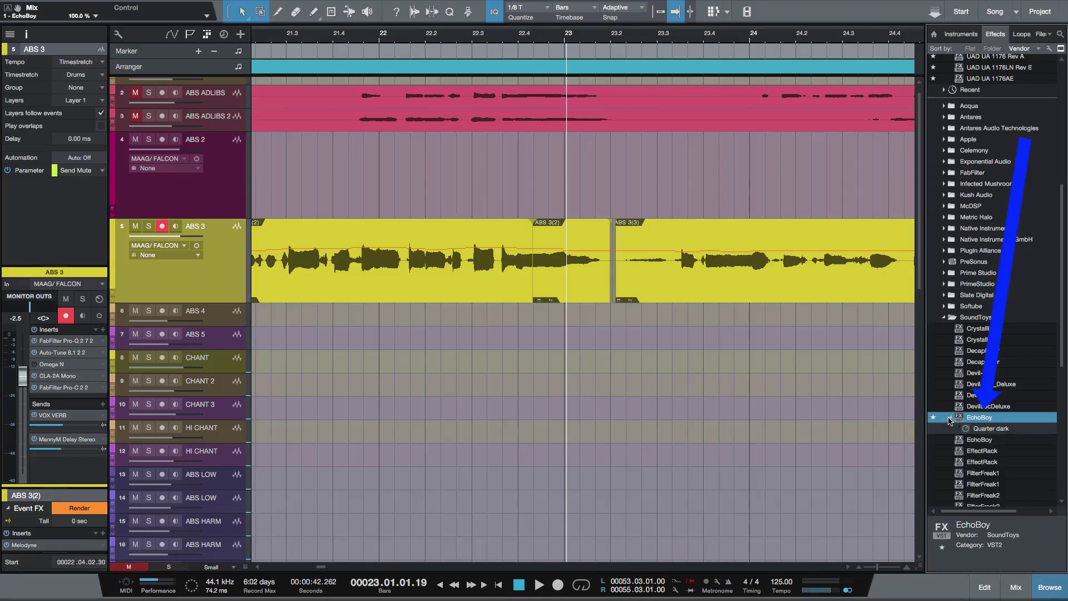
{"action": "left_click", "coordinate": [985, 429]}
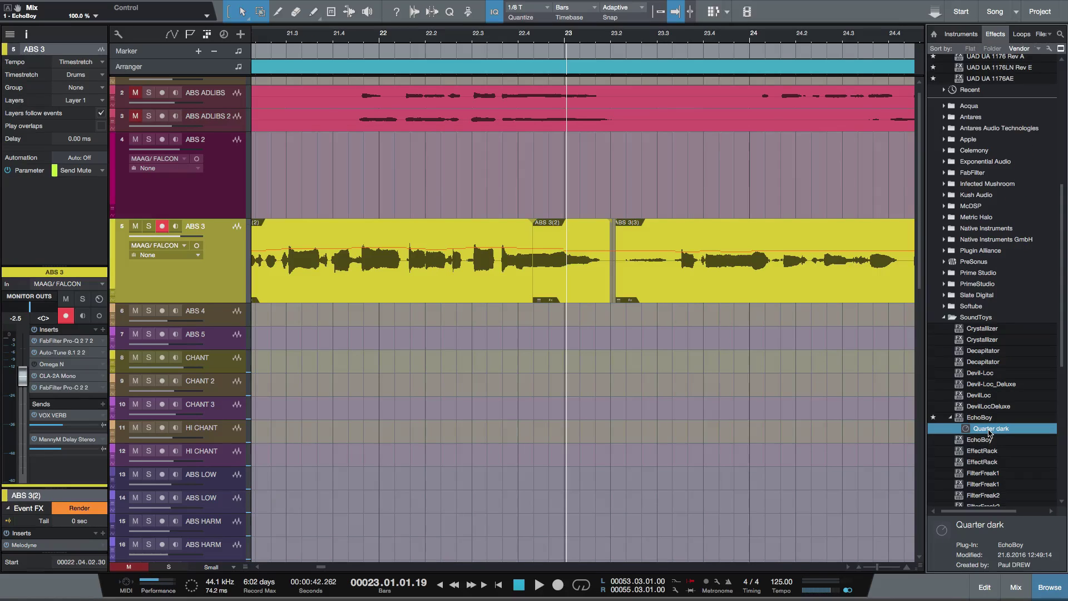
{"action": "left_click_drag", "start_coordinate": [989, 433], "coordinate": [589, 273]}
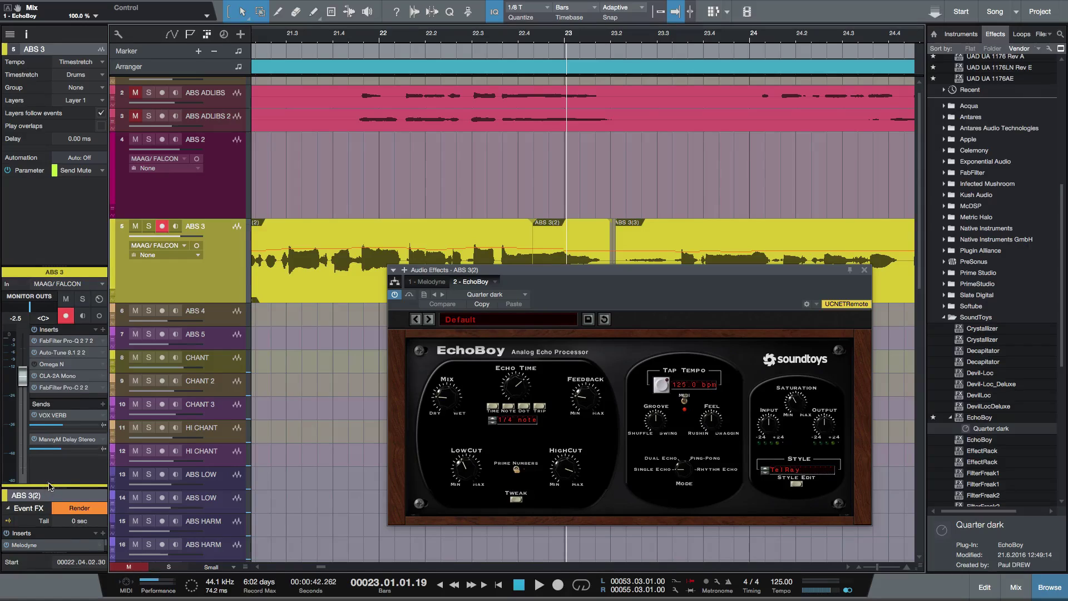
Step: Expand the inspector and compare the inserts of ABS 3 and ABS 3(2)
{"action": "left_click_drag", "start_coordinate": [49, 488], "coordinate": [49, 332]}
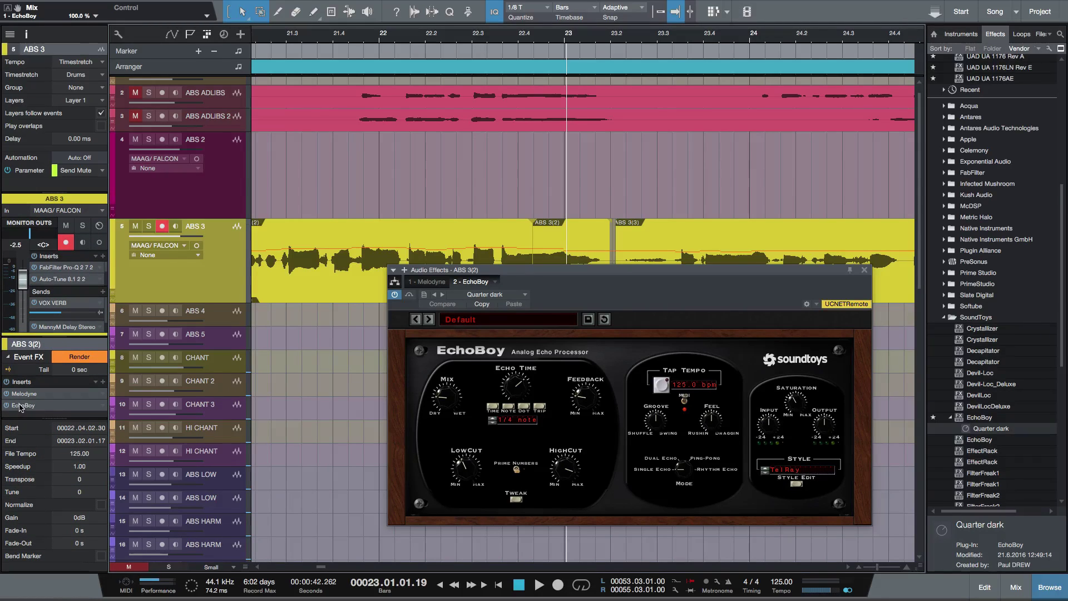
{"action": "left_click", "coordinate": [299, 295]}
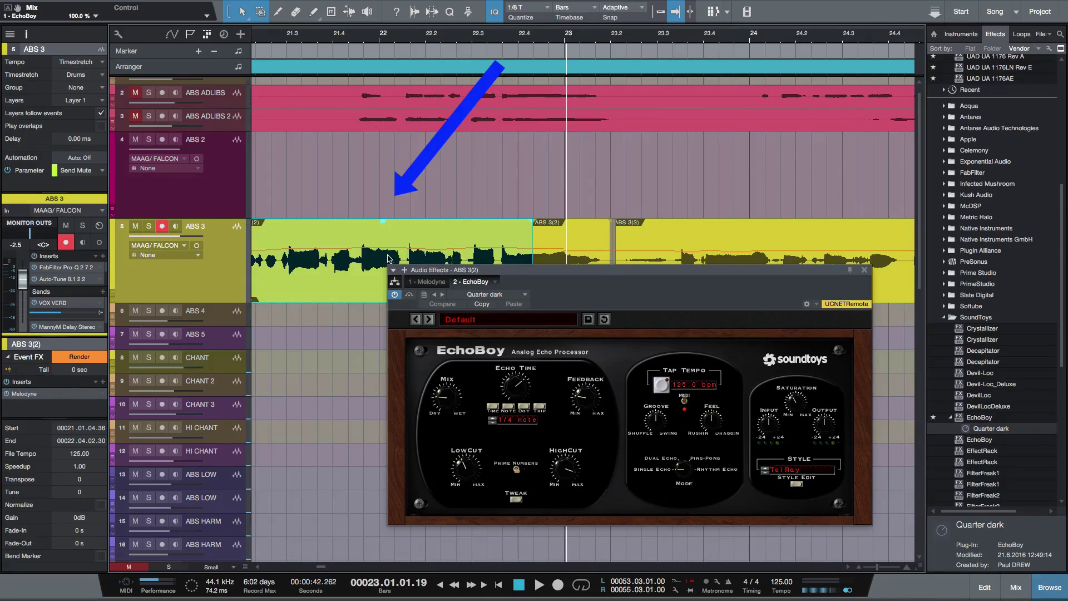
{"action": "left_click", "coordinate": [567, 256]}
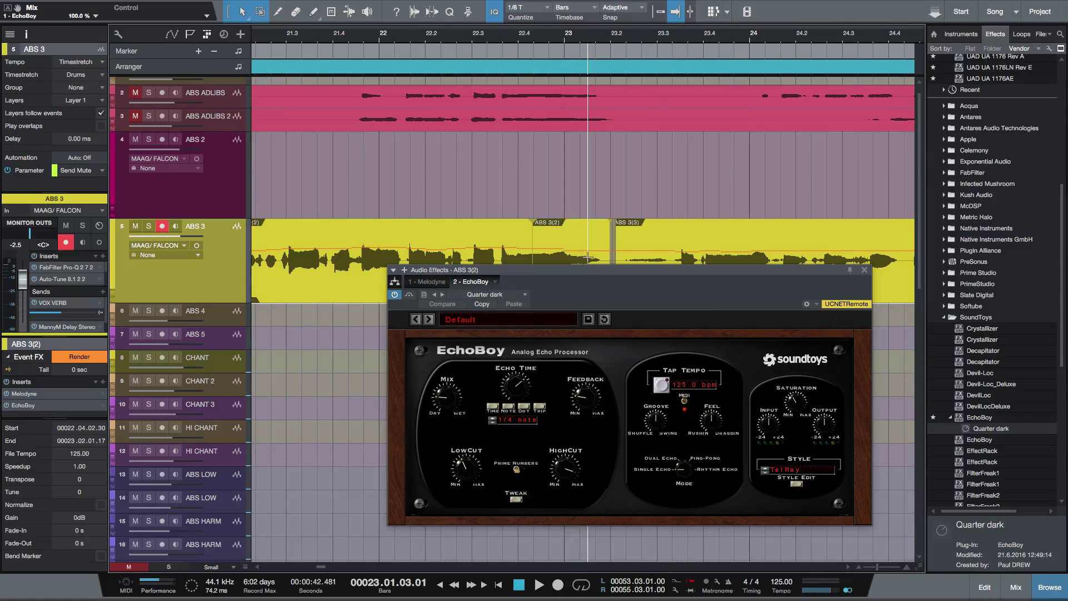
Step: Place the playhead before bar 23 and move the EchoBoy window below the events
{"action": "left_click", "coordinate": [586, 257]}
{"action": "left_click_drag", "start_coordinate": [616, 272], "coordinate": [615, 314]}
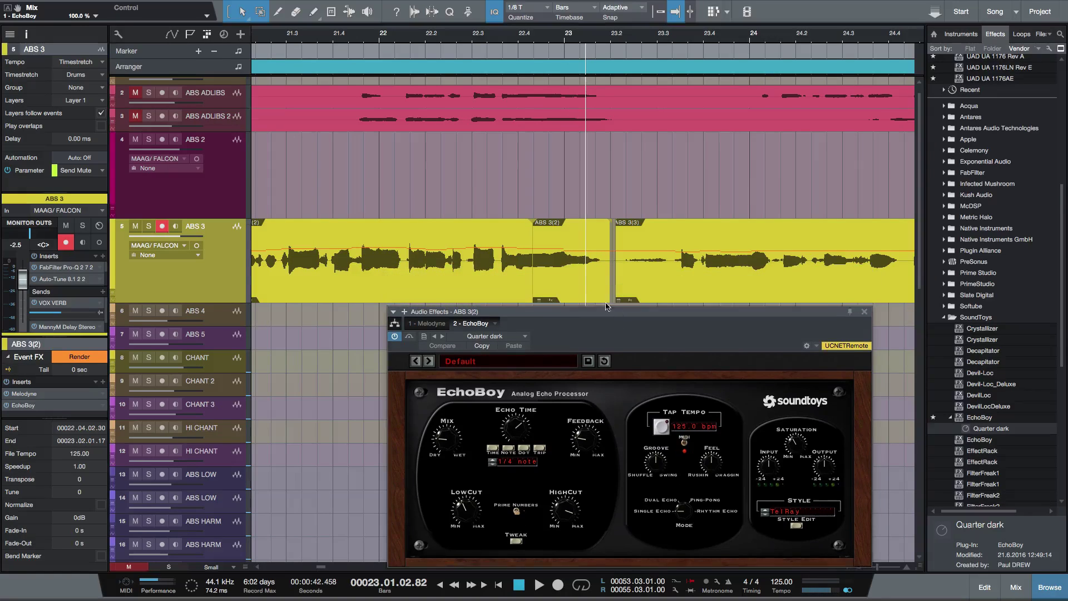
{"action": "left_click", "coordinate": [576, 299]}
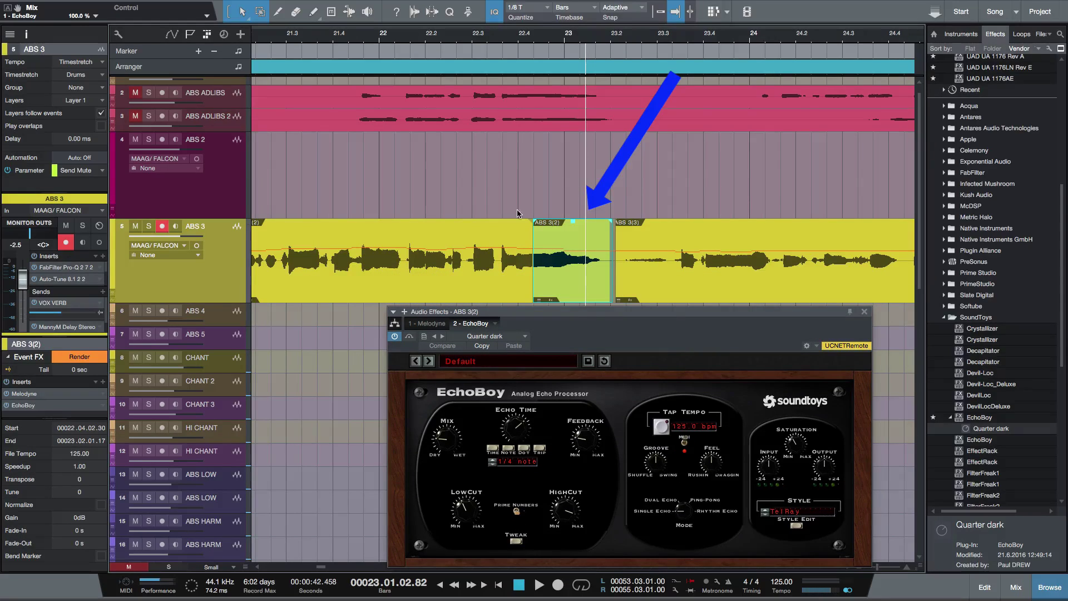
Step: Raise EchoBoy's Mix on ABS 3(2) to 29.5% and audition from bar 21.4 with ABS 3 soloed
{"action": "left_click", "coordinate": [332, 47]}
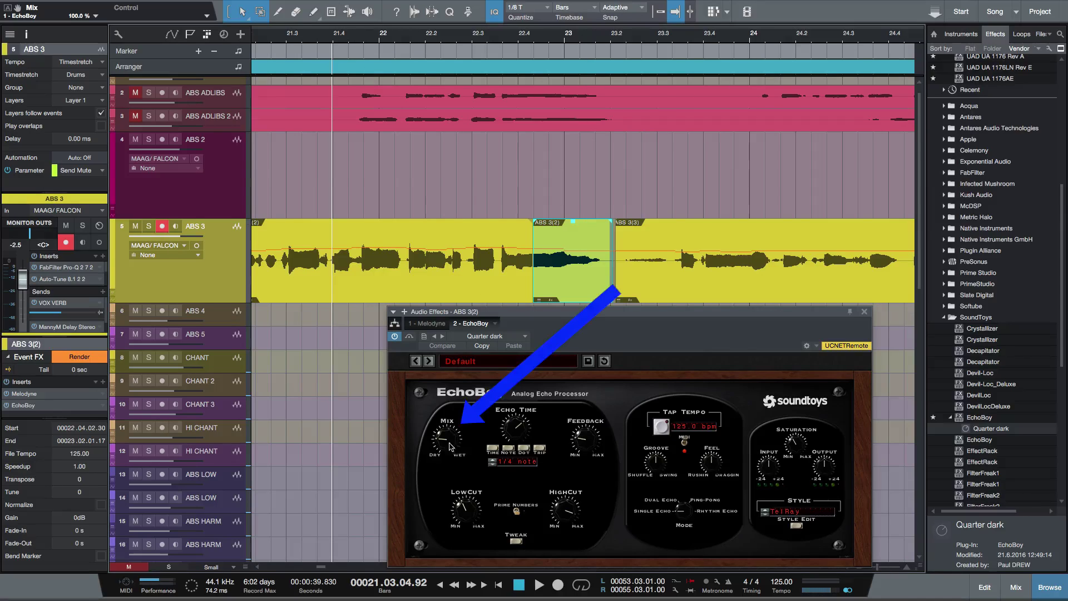
{"action": "left_click_drag", "start_coordinate": [439, 438], "coordinate": [442, 431]}
{"action": "key", "text": "space"}
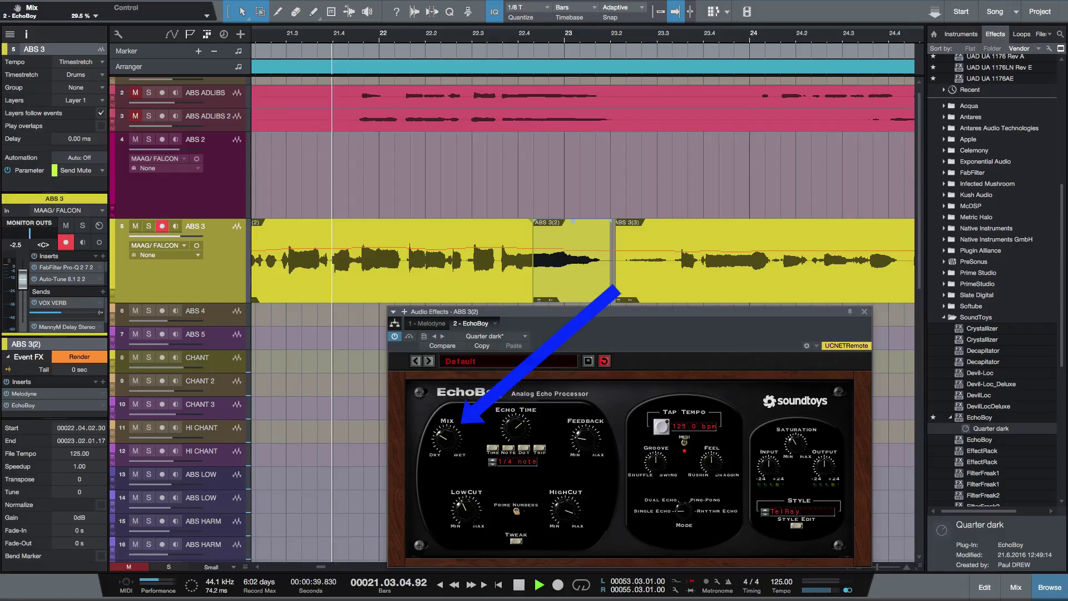
{"action": "left_click", "coordinate": [149, 225]}
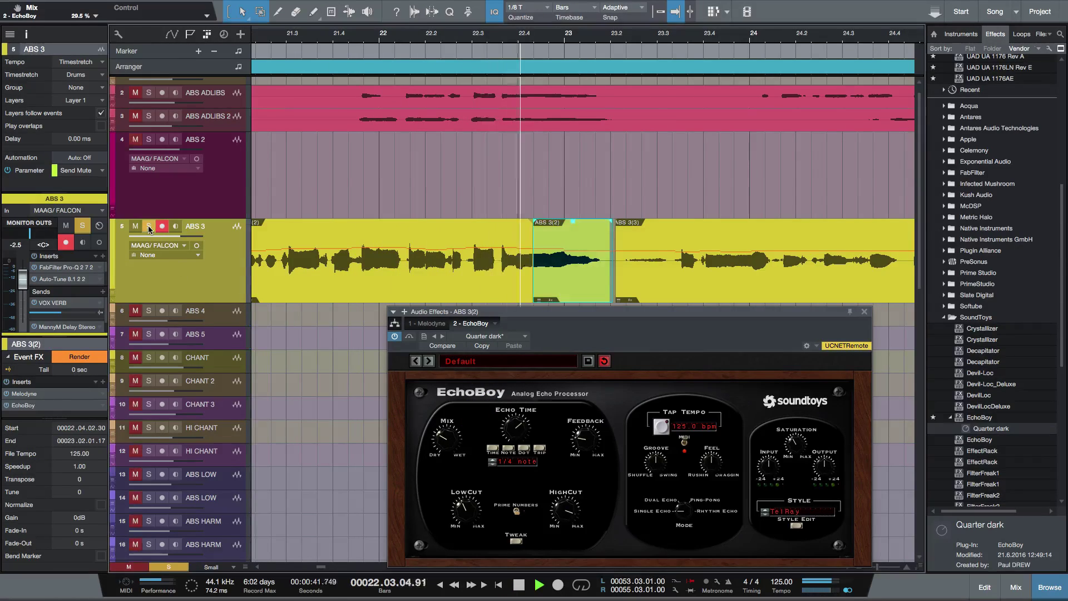
{"action": "key", "text": "space"}
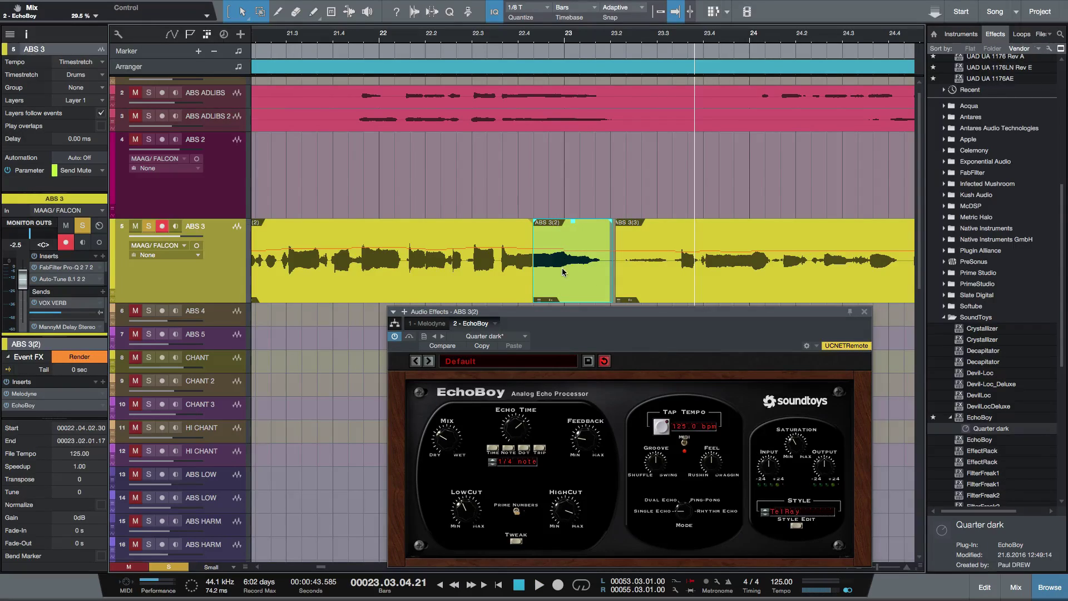
Step: Zoom out, scroll right and play from about bar 25.5
{"action": "key", "text": "w"}
{"action": "key", "text": "w"}
{"action": "key", "text": "w"}
{"action": "key", "text": "w"}
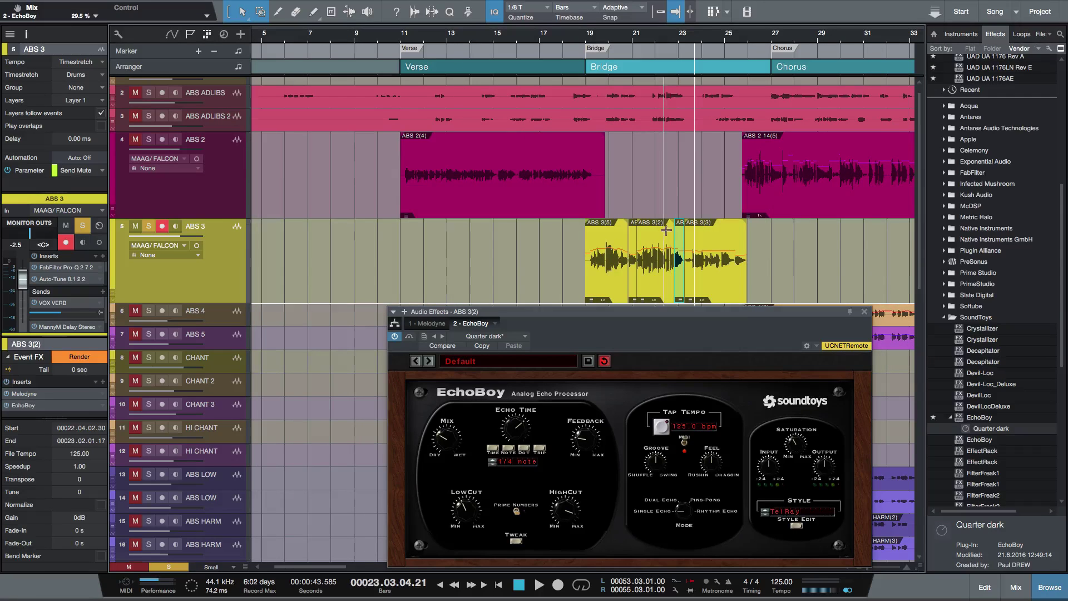
{"action": "scroll", "coordinate": [611, 105], "scroll_direction": "right", "scroll_amount": 10}
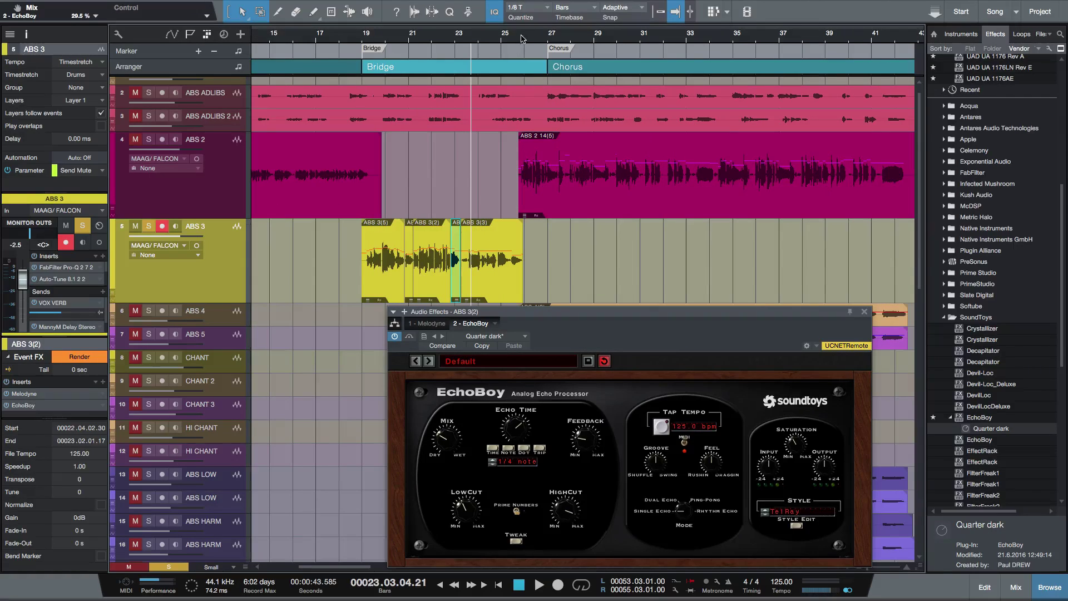
{"action": "left_click", "coordinate": [522, 38]}
{"action": "key", "text": "space"}
Step: Unsolo ABS 3 and scroll to the Chorus at bars 27–33 with ABS 2
{"action": "left_click", "coordinate": [148, 226]}
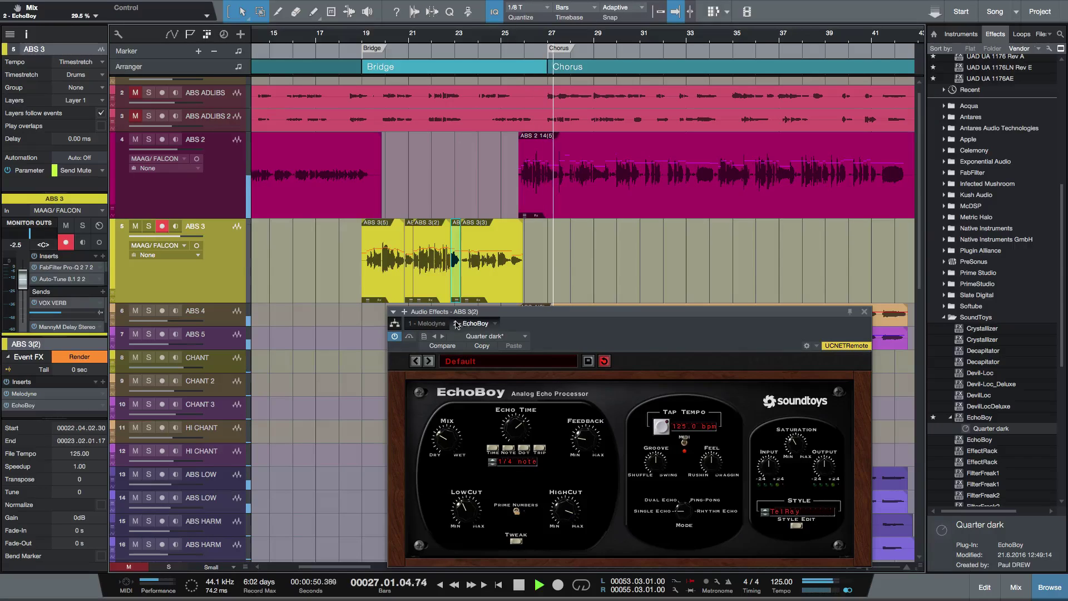
{"action": "scroll", "coordinate": [484, 305], "scroll_direction": "right", "scroll_amount": 4}
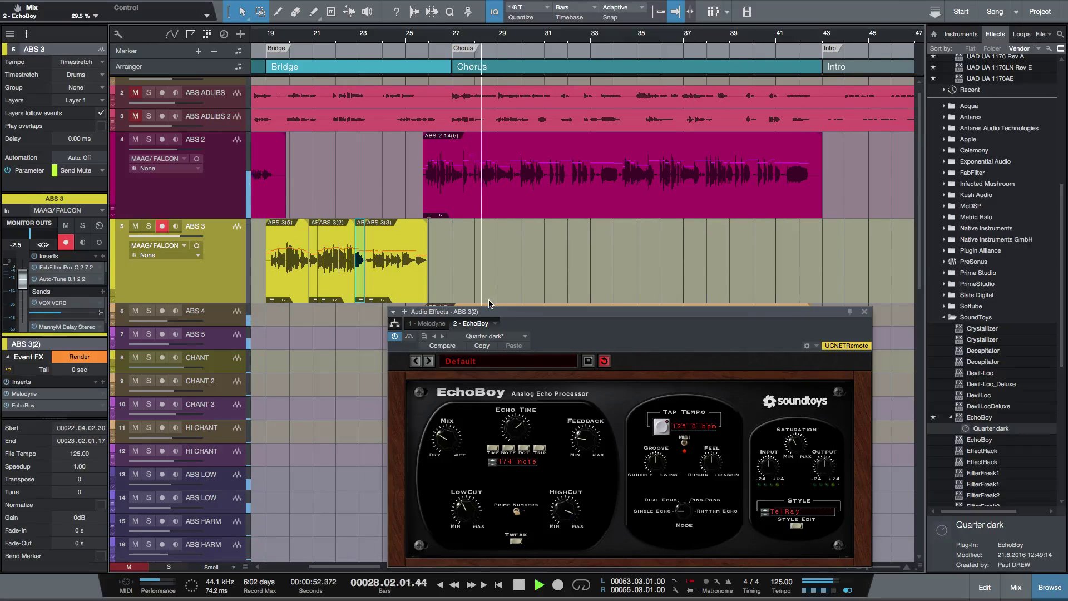
{"action": "scroll", "coordinate": [493, 303], "scroll_direction": "up", "scroll_amount": 2}
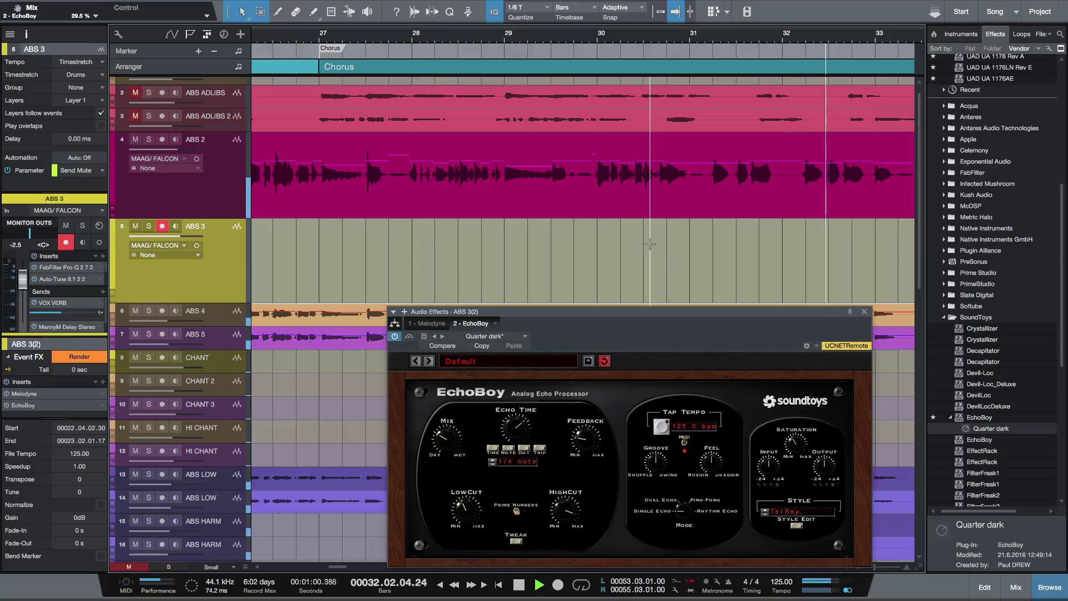
{"action": "key", "text": "space"}
Step: Split ABS 2 at 31.3–31.4 into event ABS 2 14(5) and apply the EchoBoy 'Quarter dark' event FX
{"action": "left_click_drag", "start_coordinate": [777, 189], "coordinate": [749, 199]}
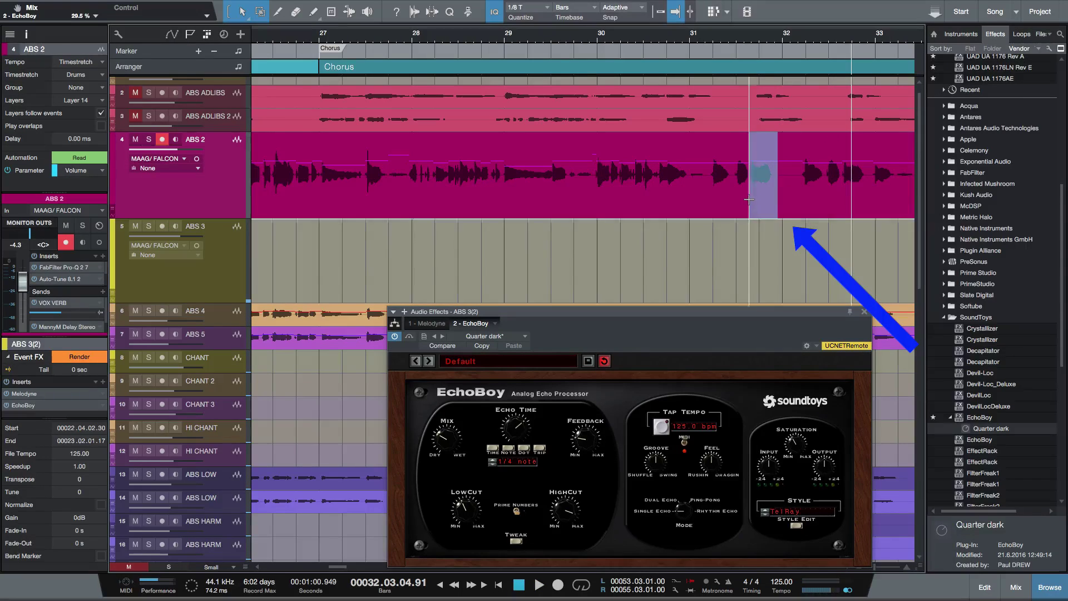
{"action": "key", "text": "alt+x"}
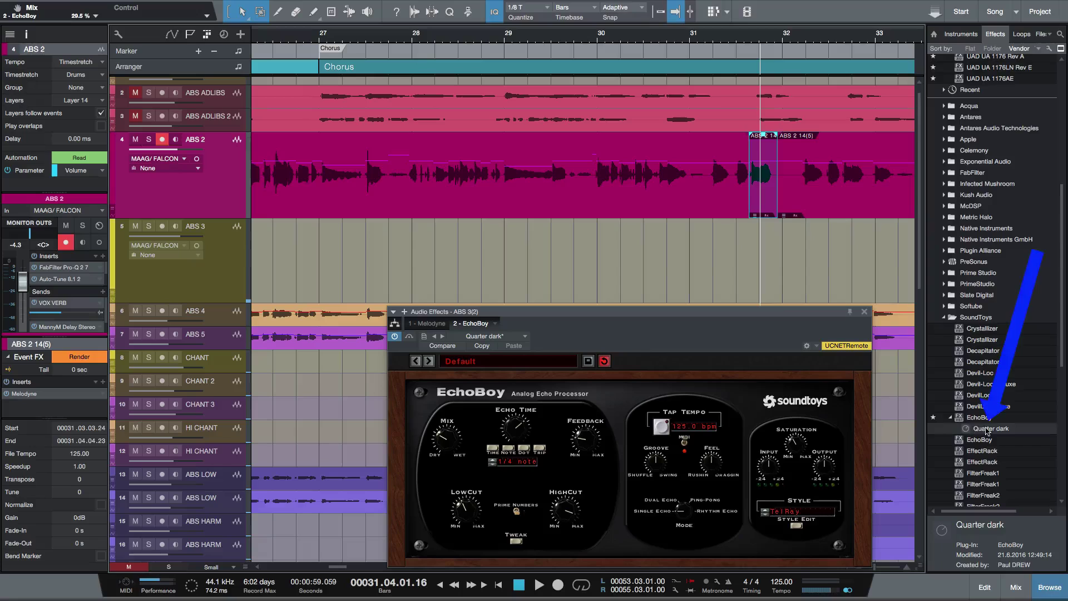
{"action": "left_click_drag", "start_coordinate": [987, 429], "coordinate": [760, 179]}
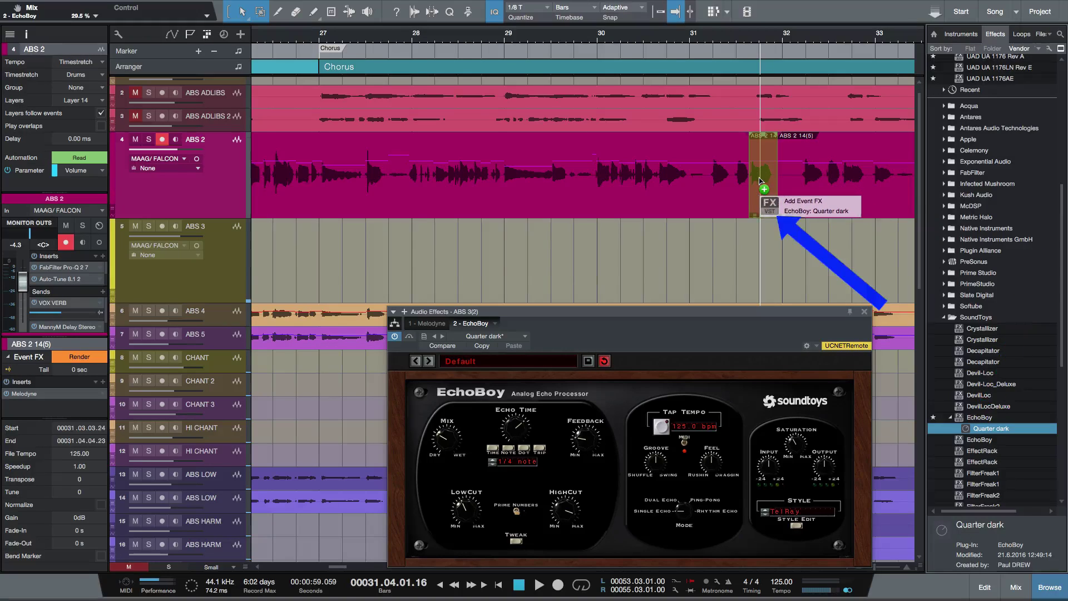
{"action": "left_click_drag", "start_coordinate": [759, 179], "coordinate": [761, 181]}
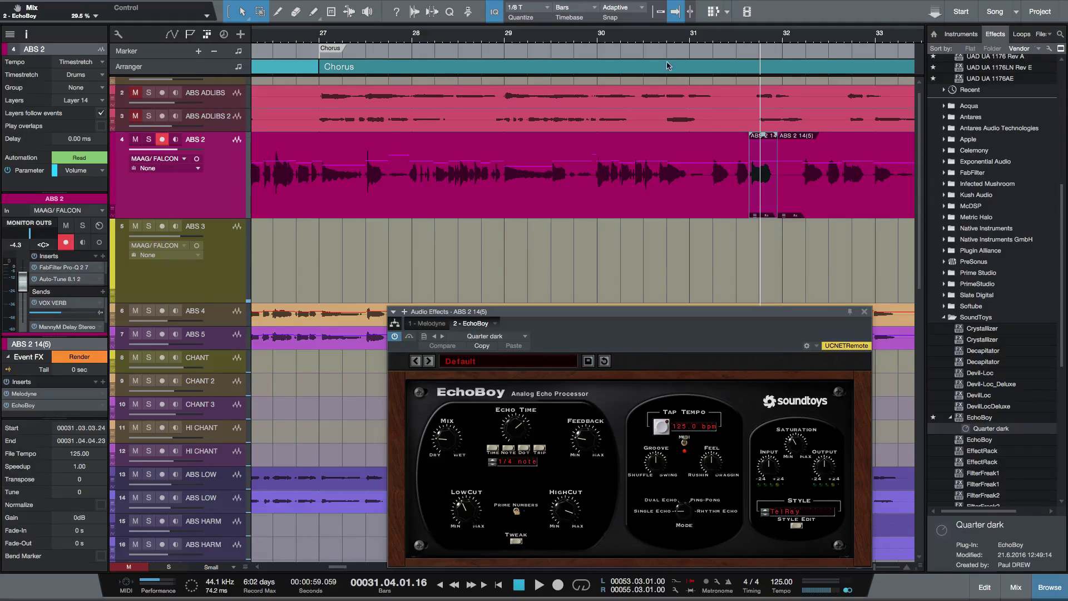
Step: Solo ABS 2 and audition it from bar 30
{"action": "left_click", "coordinate": [616, 37]}
{"action": "key", "text": "space"}
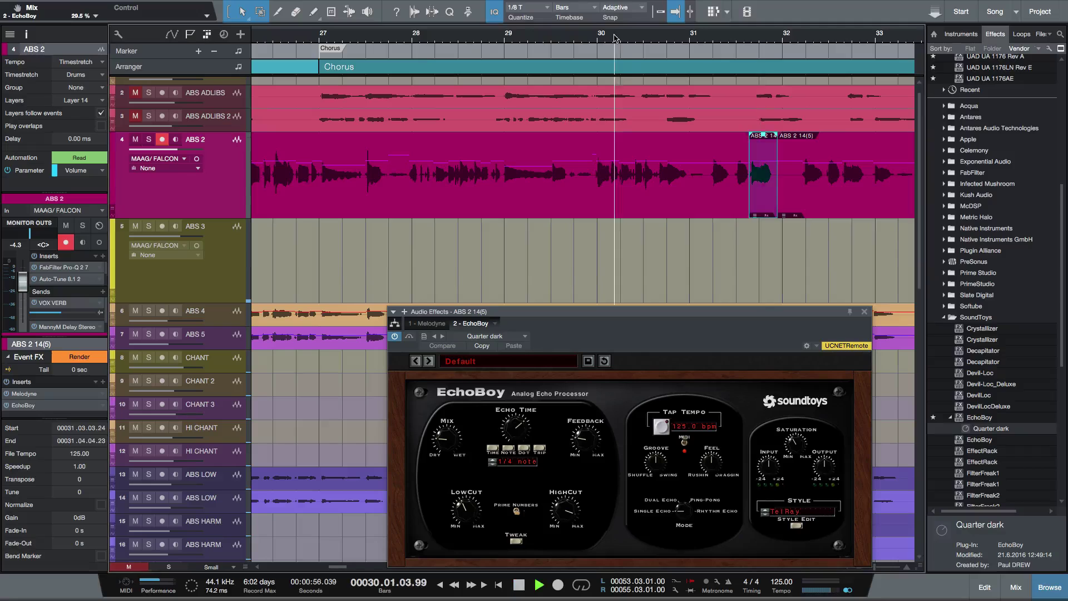
{"action": "left_click", "coordinate": [149, 139]}
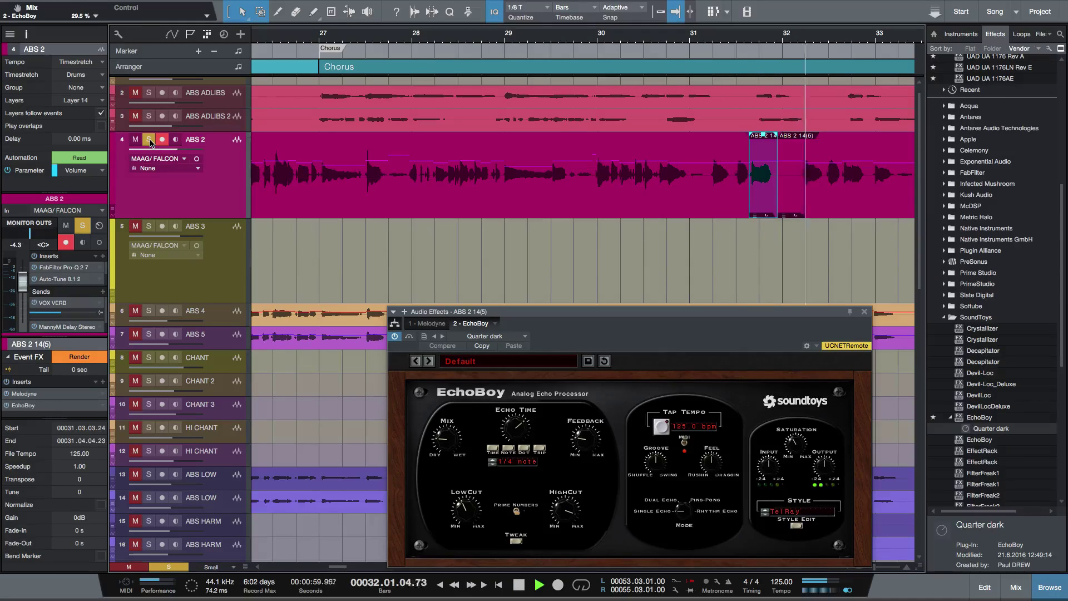
{"action": "key", "text": "space"}
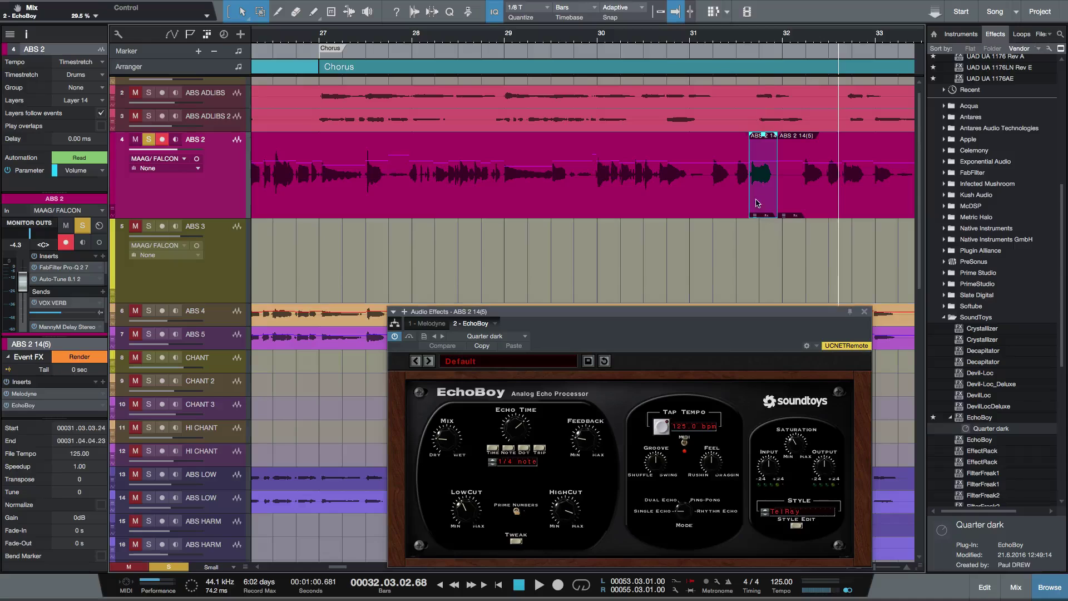
Step: Reopen EchoBoy with Mix at 36%, audition the throw from bar 30.6, then unsolo ABS 2
{"action": "left_click", "coordinate": [49, 407]}
{"action": "left_click", "coordinate": [33, 407]}
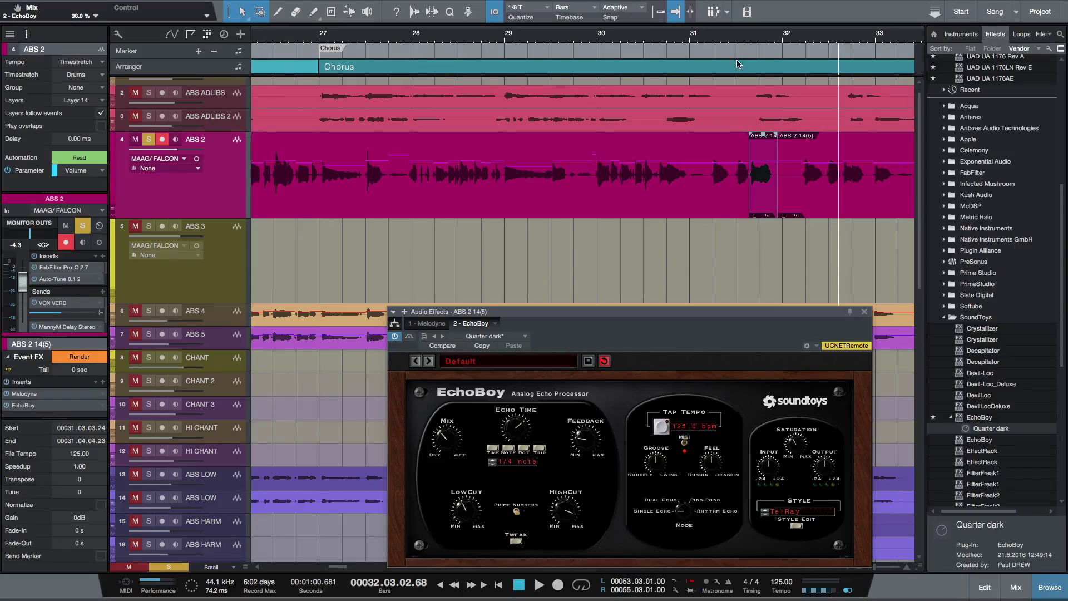
{"action": "left_click", "coordinate": [656, 38]}
{"action": "key", "text": "space"}
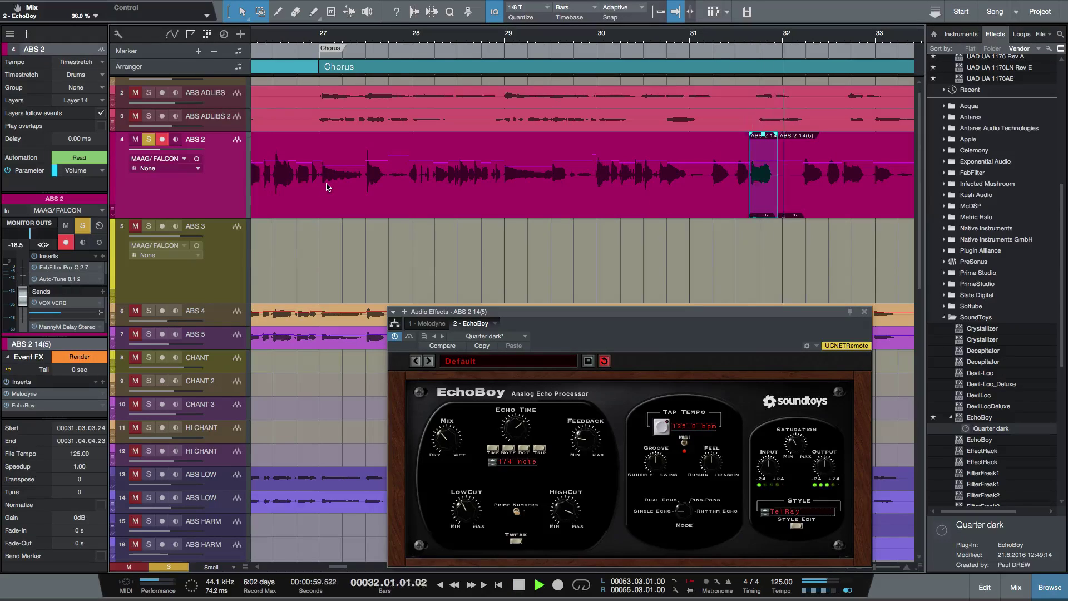
{"action": "key", "text": "space"}
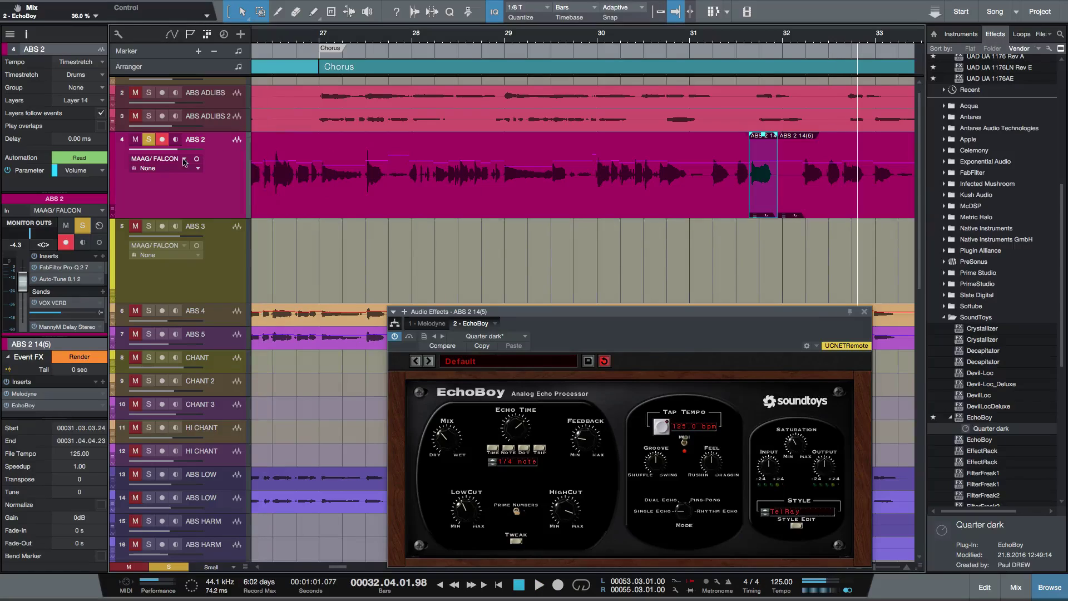
{"action": "left_click", "coordinate": [148, 140]}
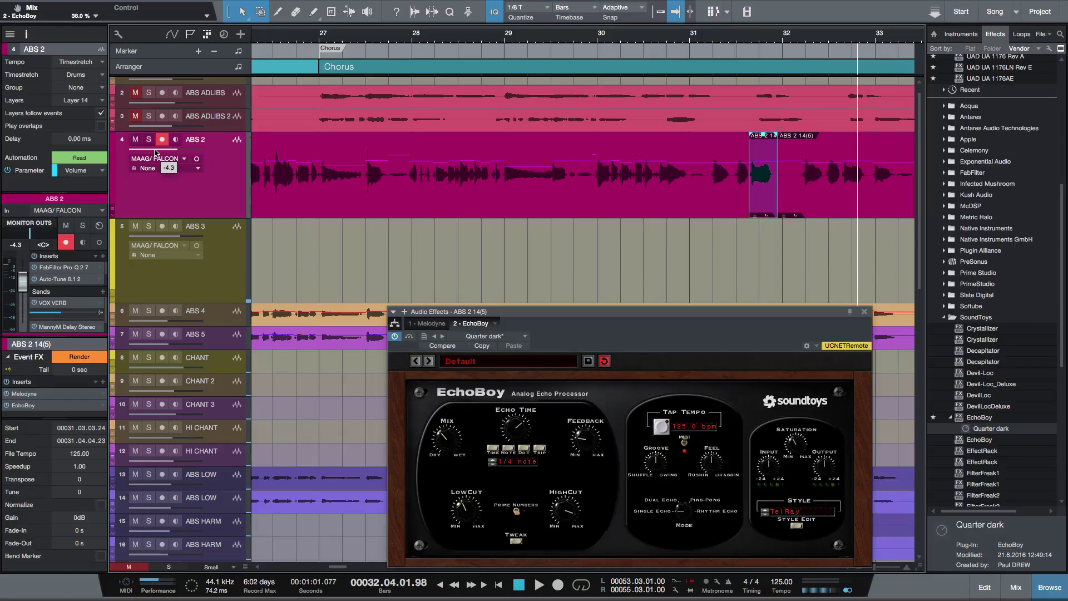